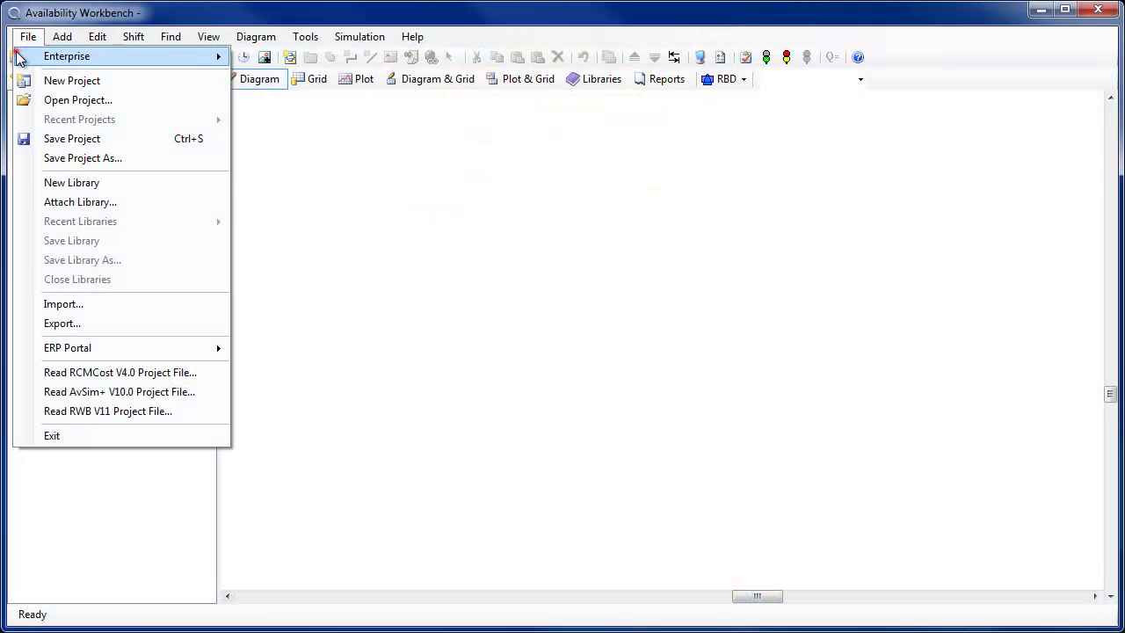
Check out the AVSdemo1 project from JB Projects > Reactor coil B-2332-54 on the enterprise server
left_click(19, 54)
left_click(266, 82)
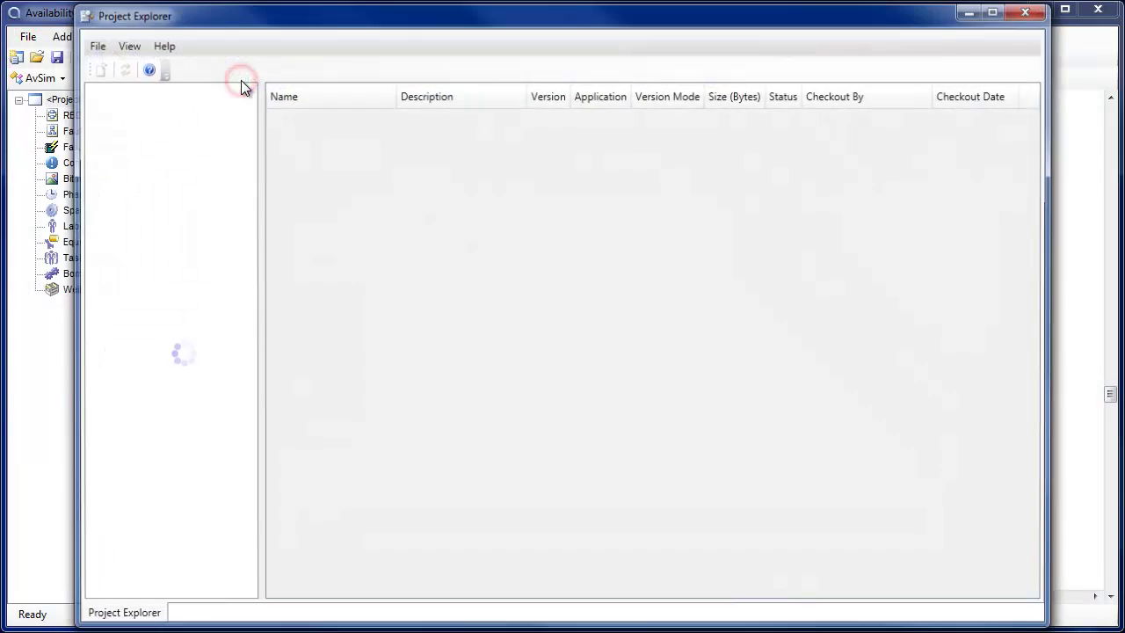
left_click(90, 113)
left_click(141, 130)
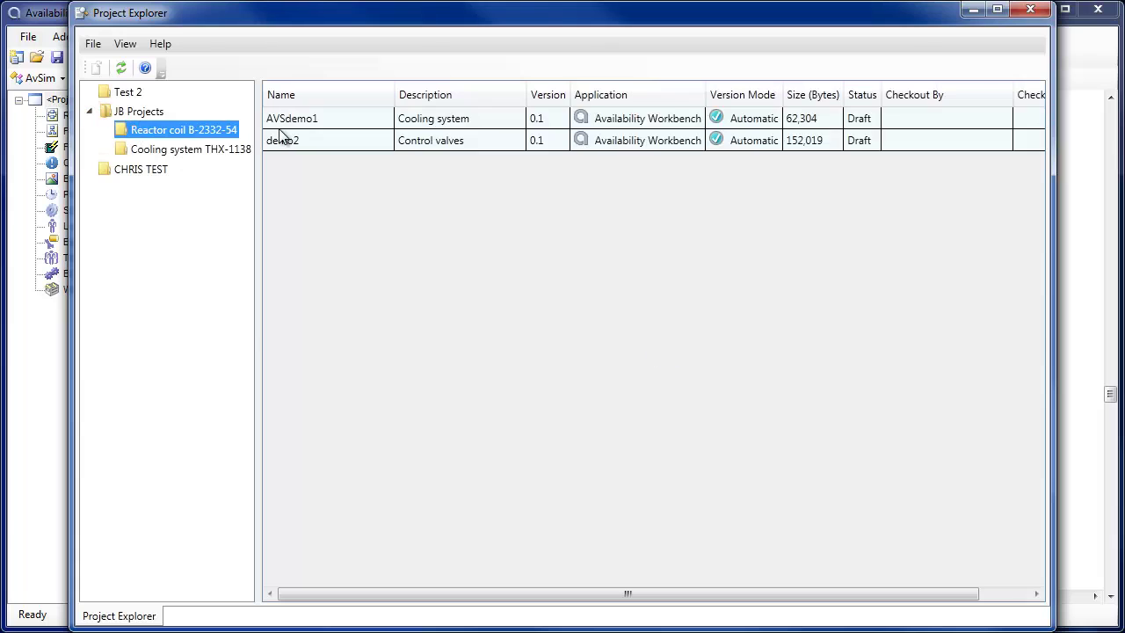
left_click(281, 118)
right_click(281, 122)
left_click(290, 129)
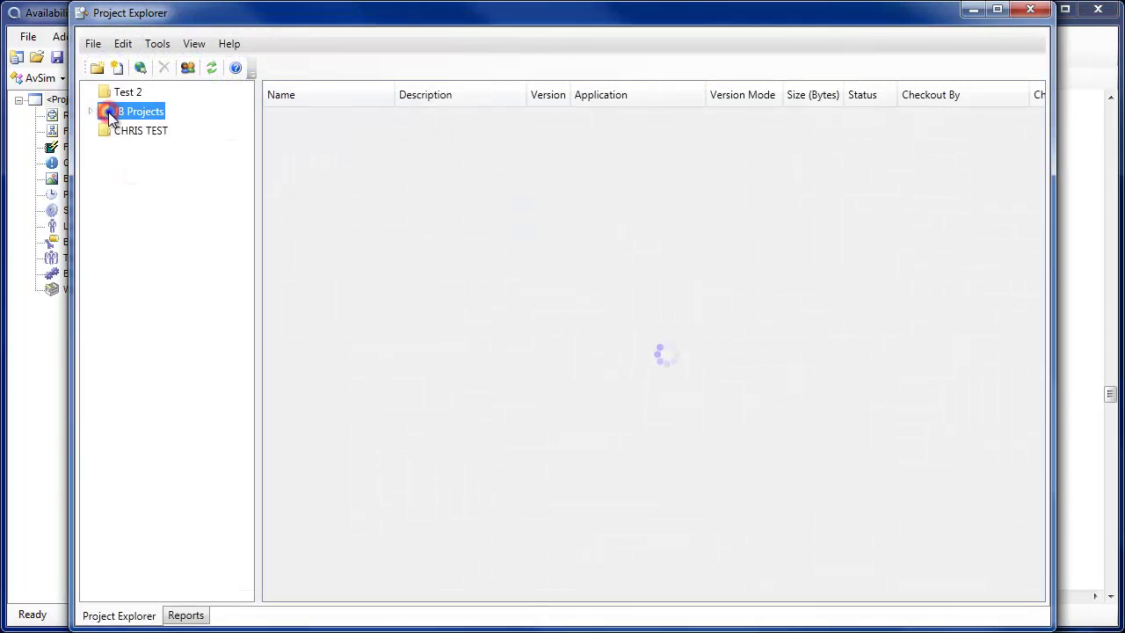
Review the user permissions on the JB Projects folder
right_click(108, 111)
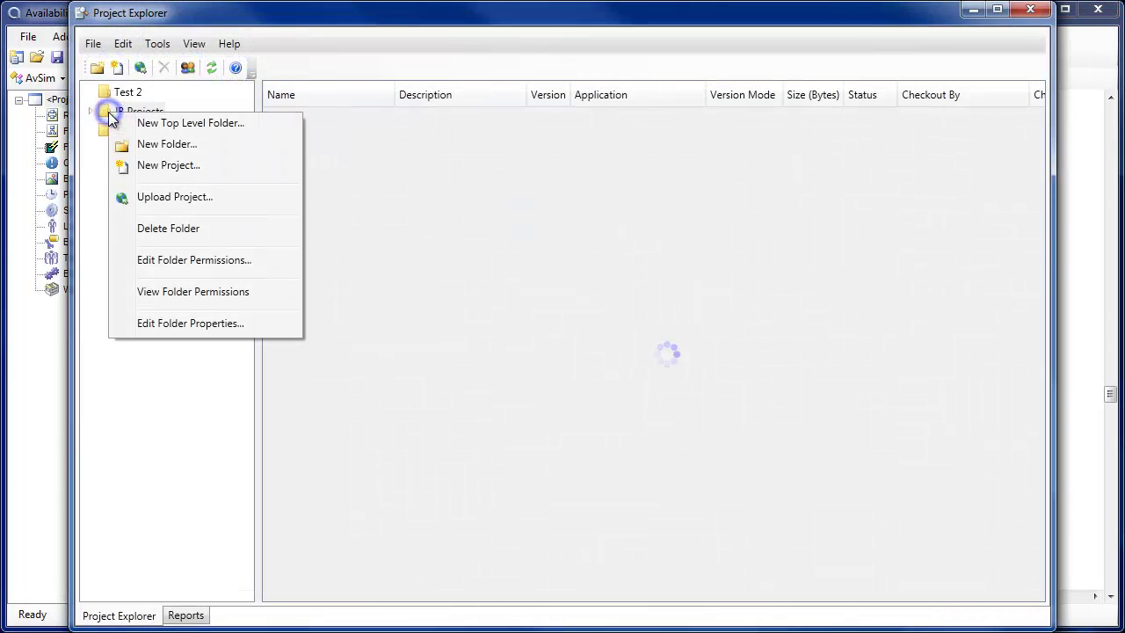
left_click(137, 262)
left_click(394, 184)
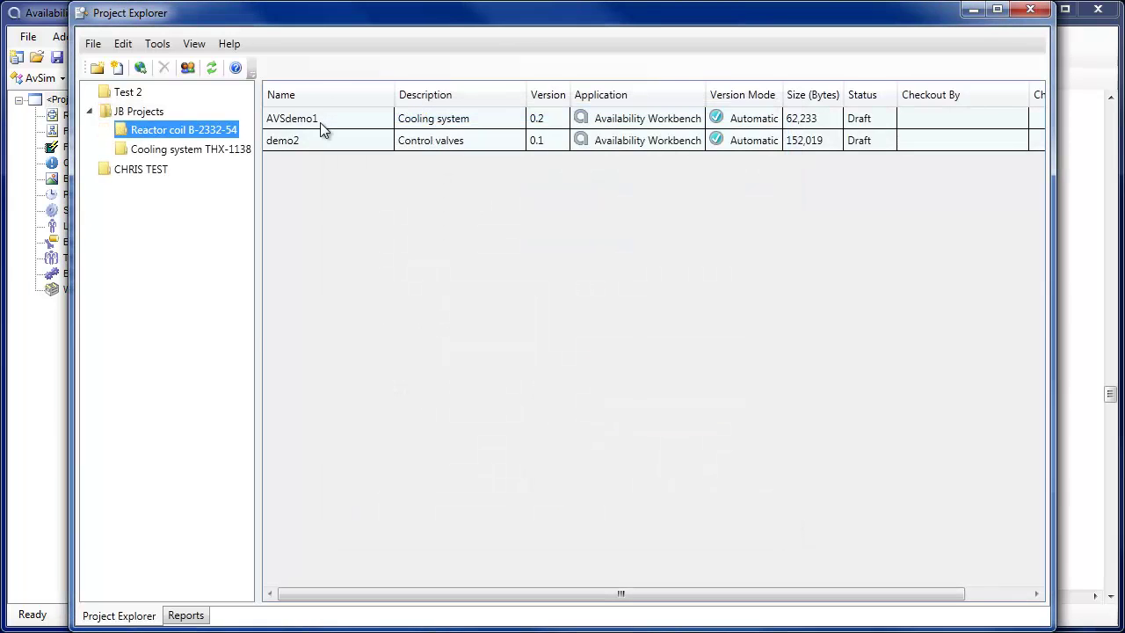
Submit AVSdemo1 version 0.2 'Final revision' for review
left_click(319, 117)
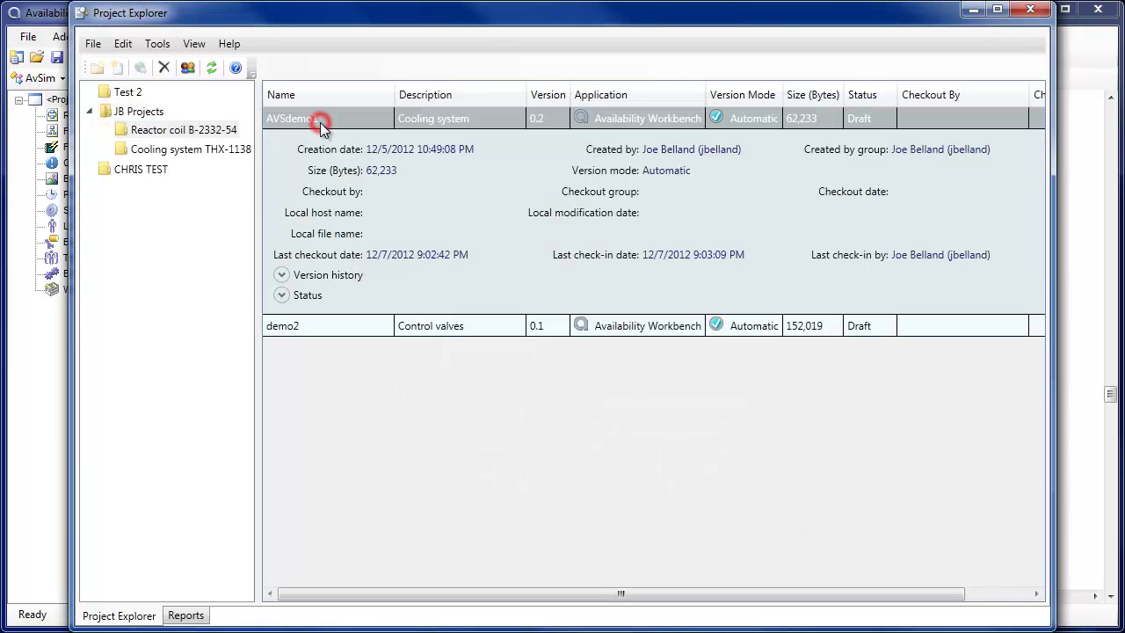
left_click(281, 275)
right_click(315, 341)
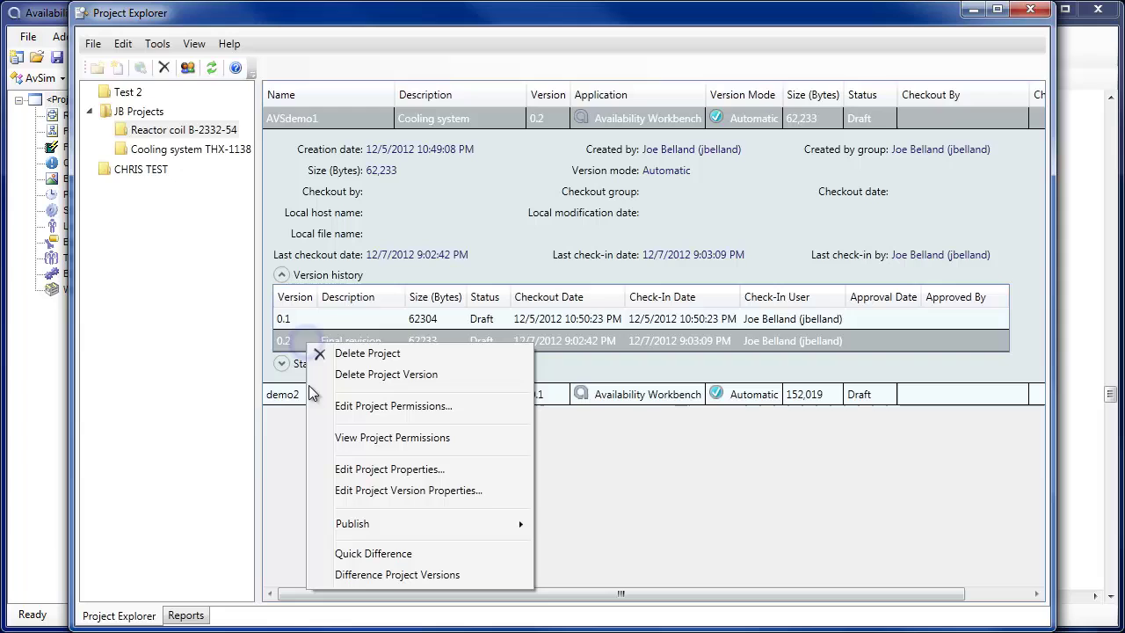
mouse_move(332, 526)
left_click(600, 521)
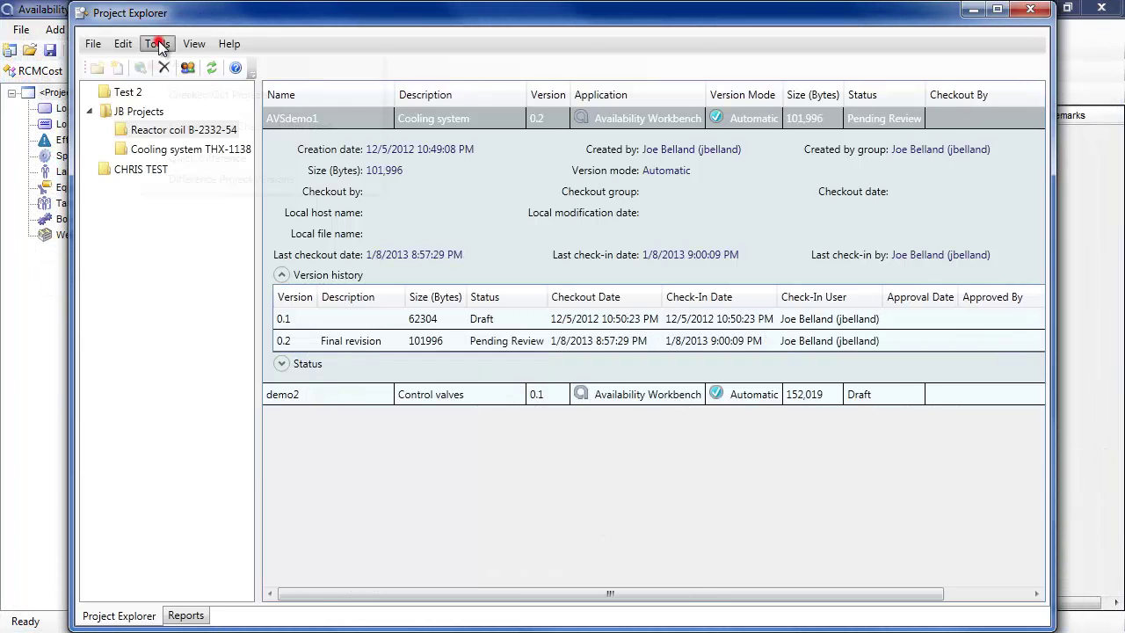
Run a Quick Difference between project versions from the Tools menu
left_click(157, 43)
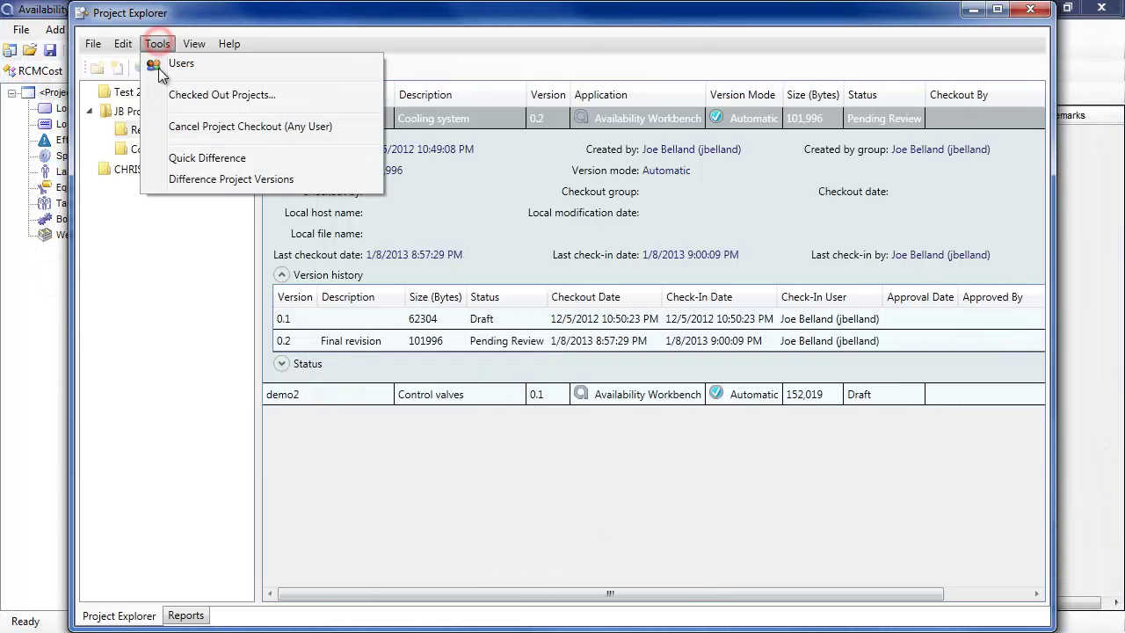
left_click(154, 163)
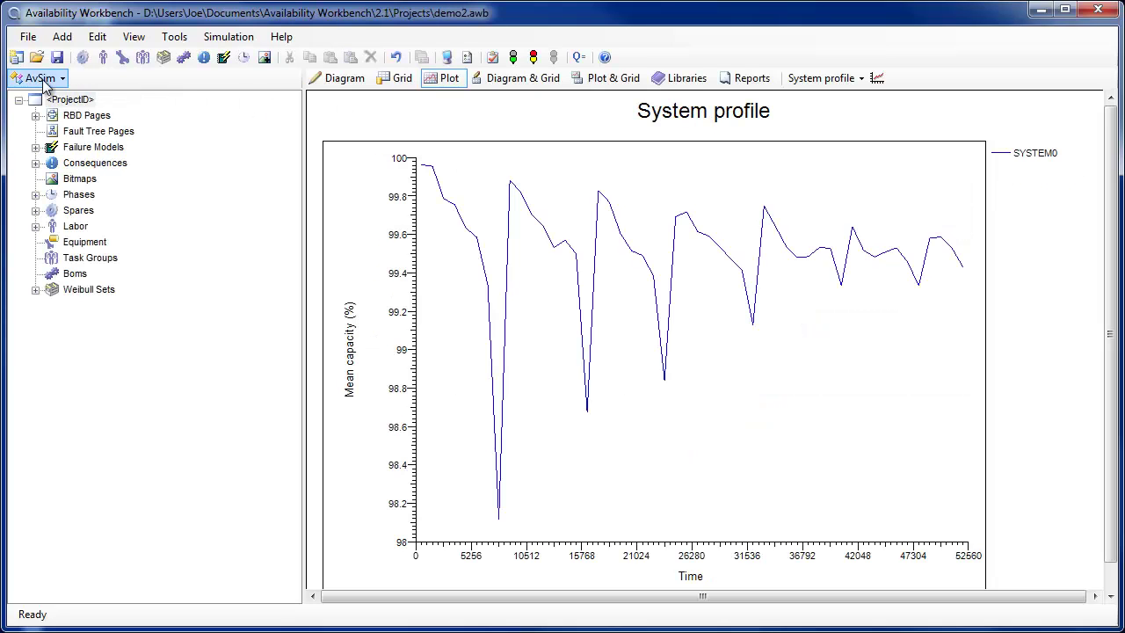
In Process reliability, transfer the SYSTEM0 capacity profile from the AvSim module
left_click(39, 78)
left_click(19, 178)
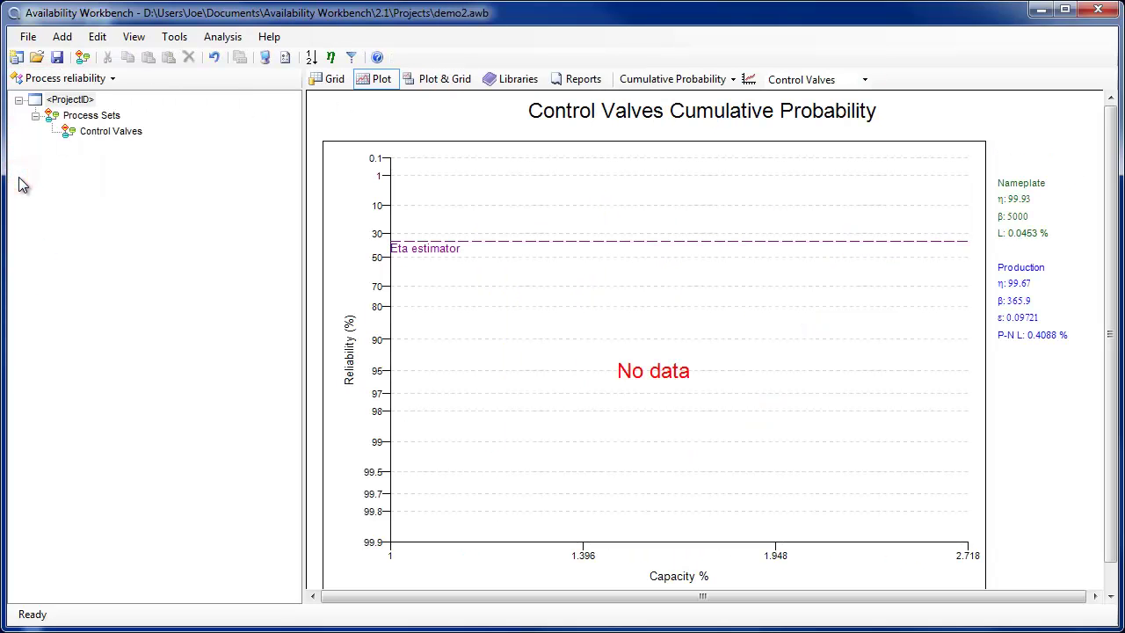
left_click(211, 39)
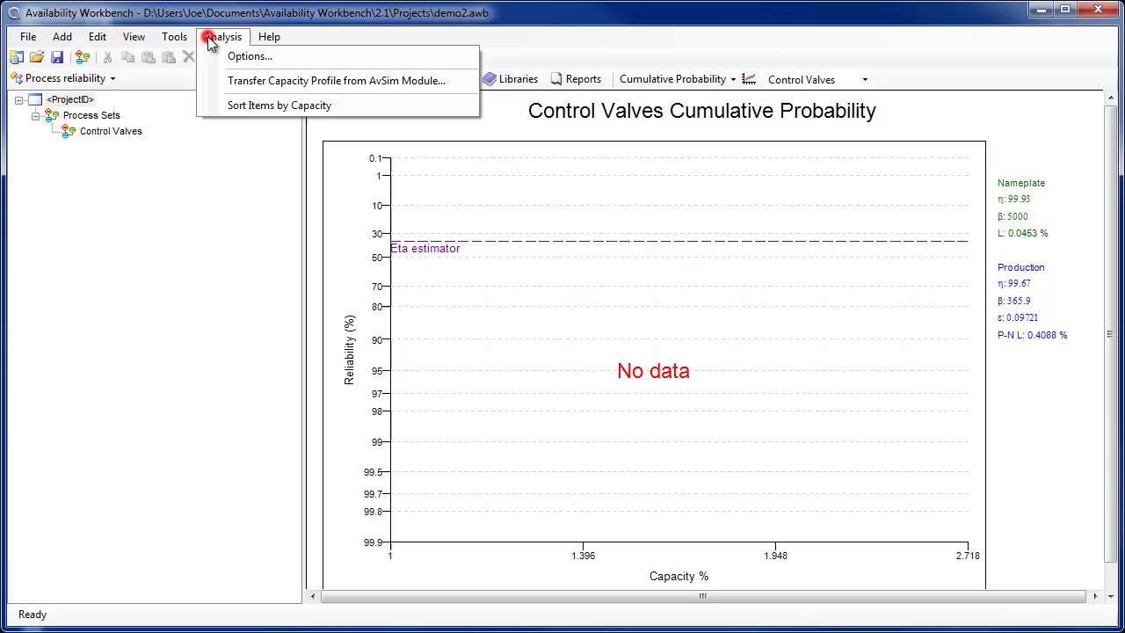
left_click(208, 80)
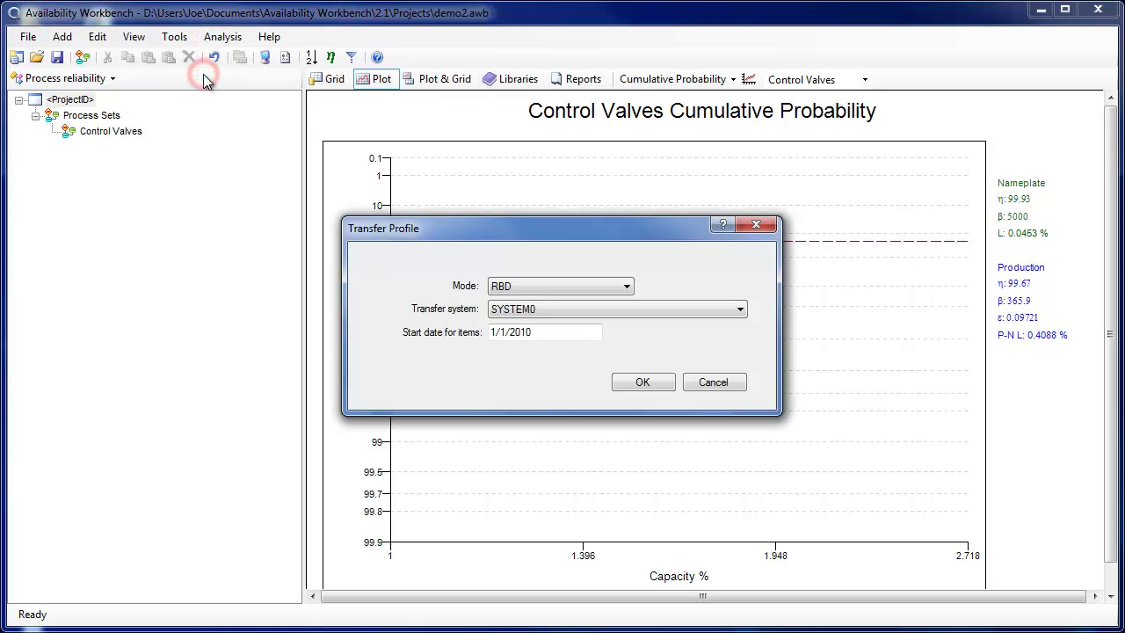
left_click(638, 381)
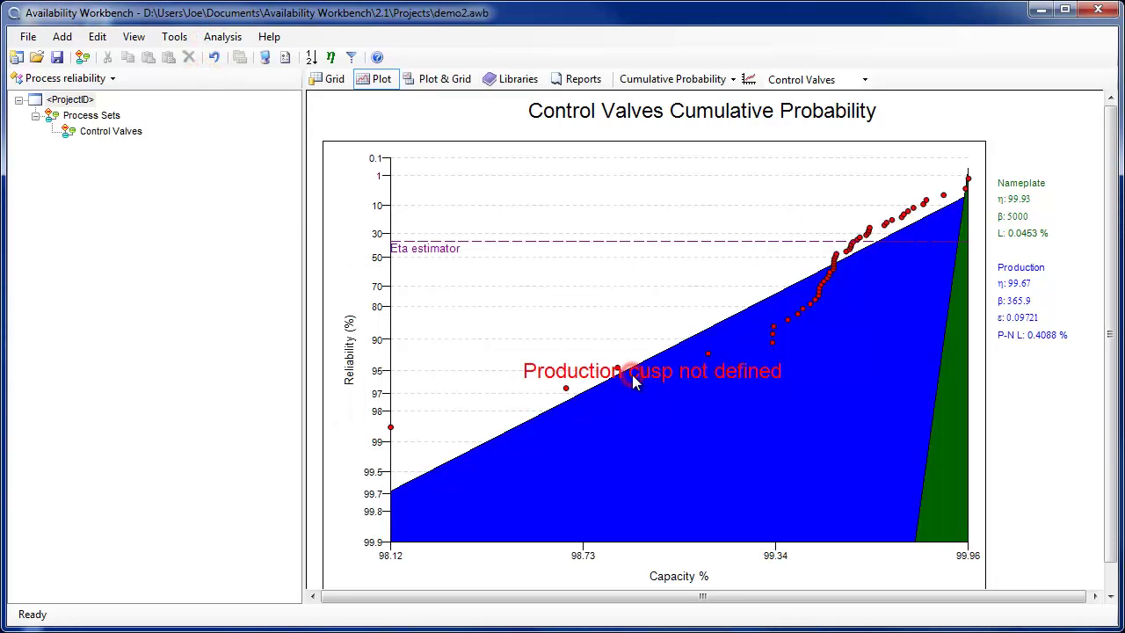
Set the production cusp at the top point and add bands near 99.6% and 99.34%
left_click(968, 191)
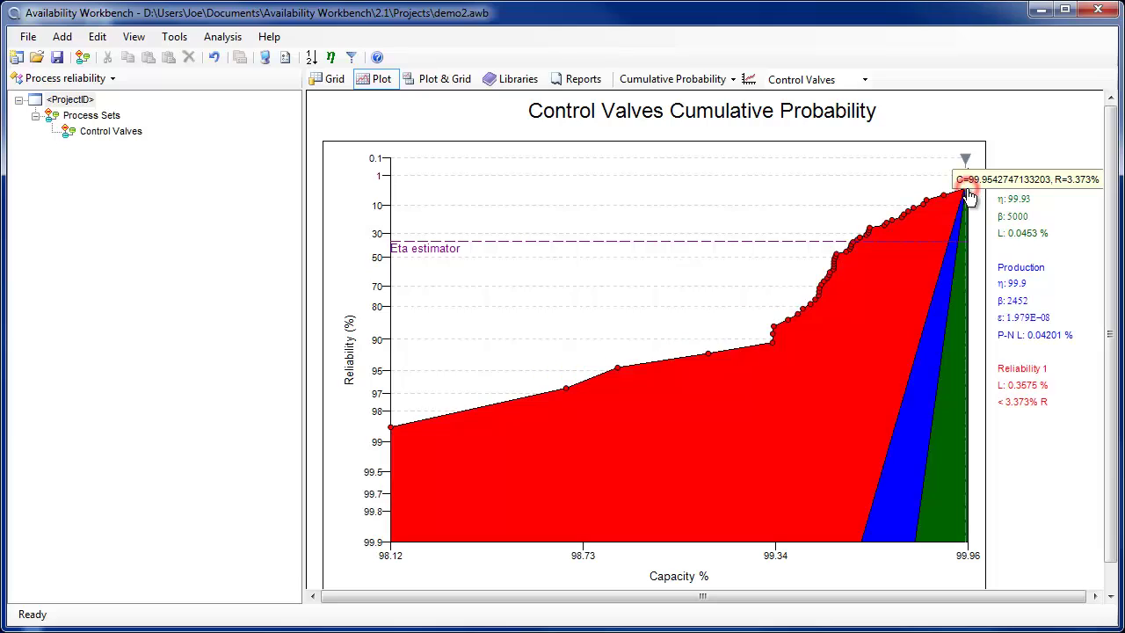
left_click(836, 254)
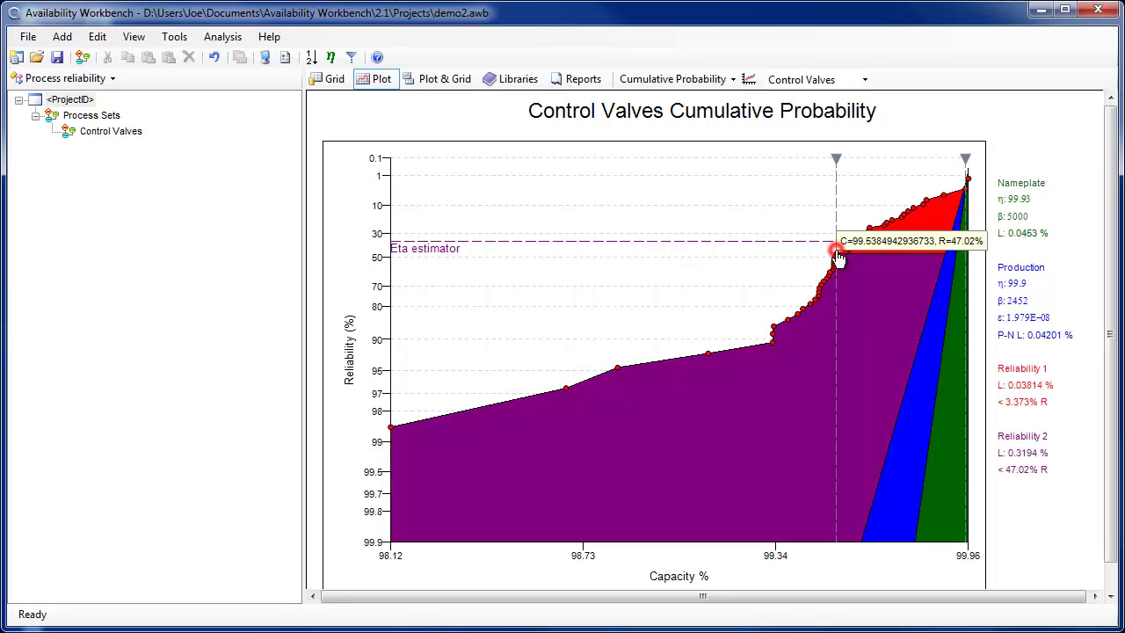
left_click(773, 352)
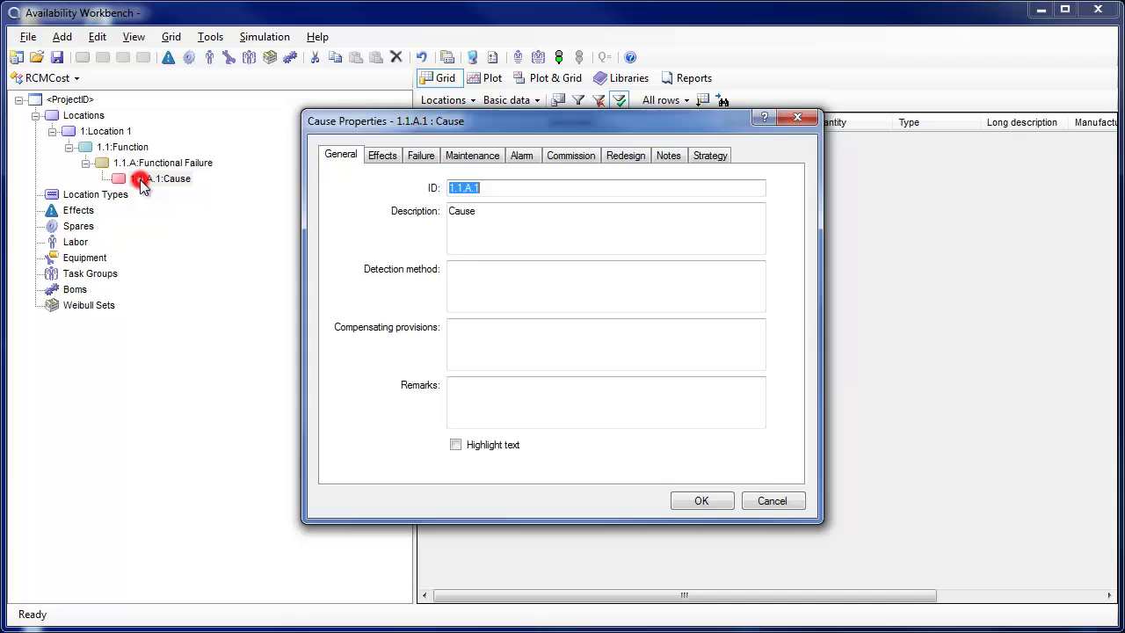
Add planned task PM1 'New Planned Task' to cause 1.1.A.1, then choose Copy Task From Project
left_click(466, 156)
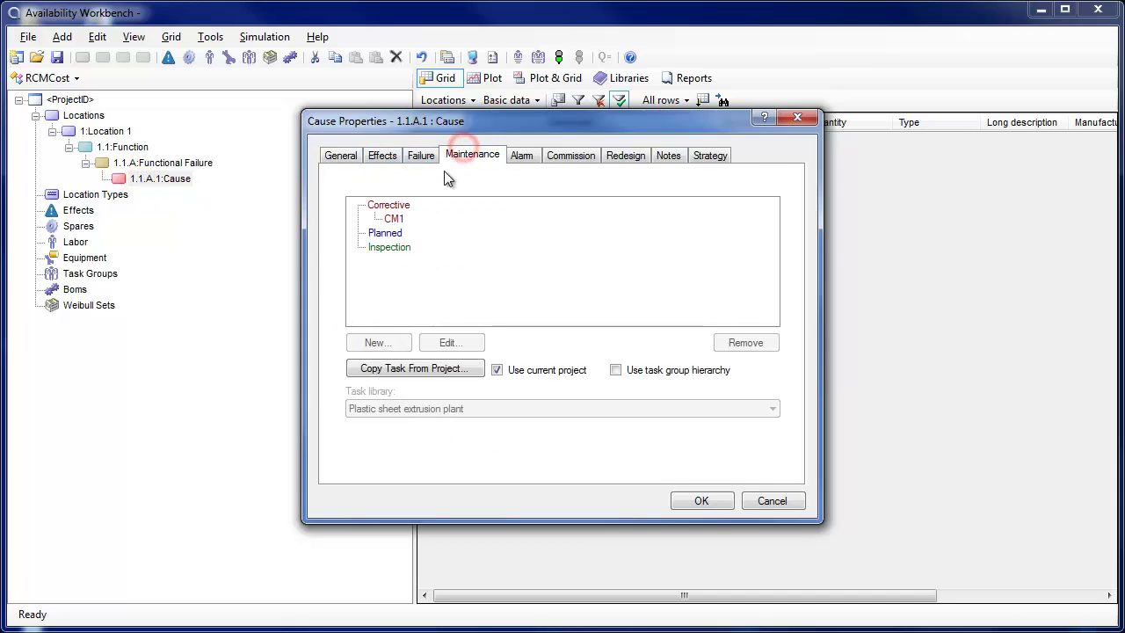
left_click(381, 235)
left_click(372, 344)
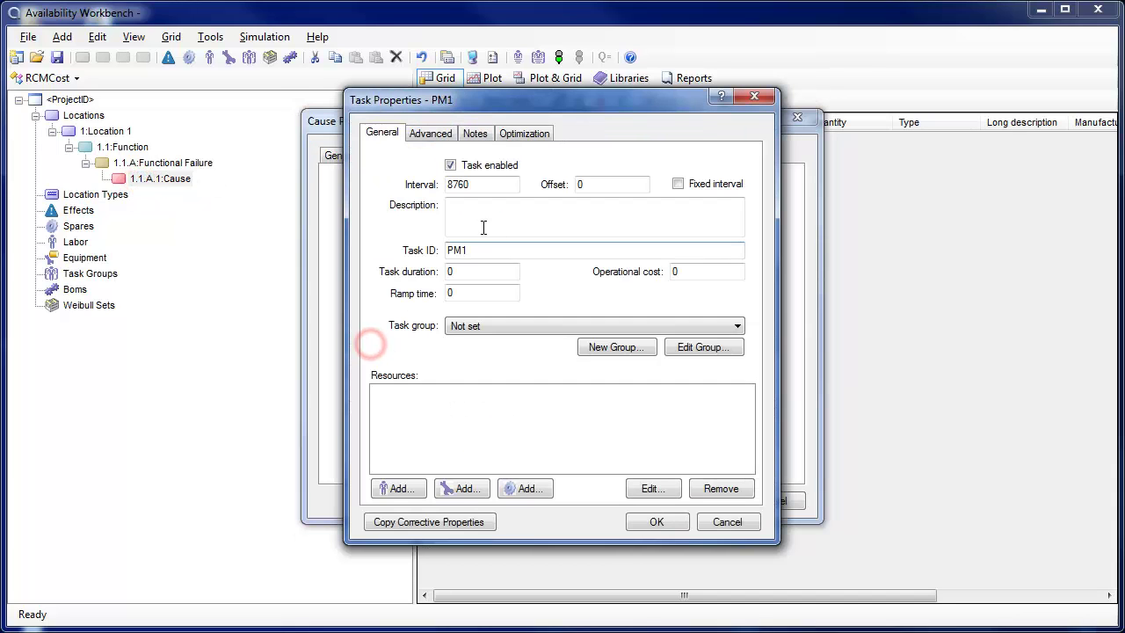
left_click(495, 220)
type("New Planned Task")
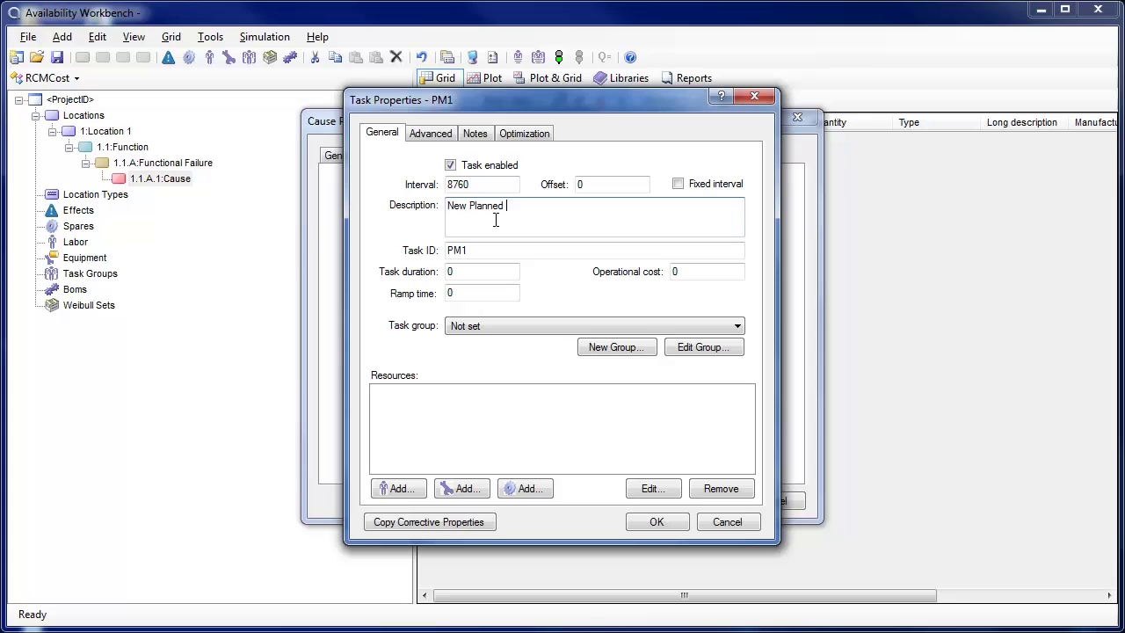
left_click(657, 522)
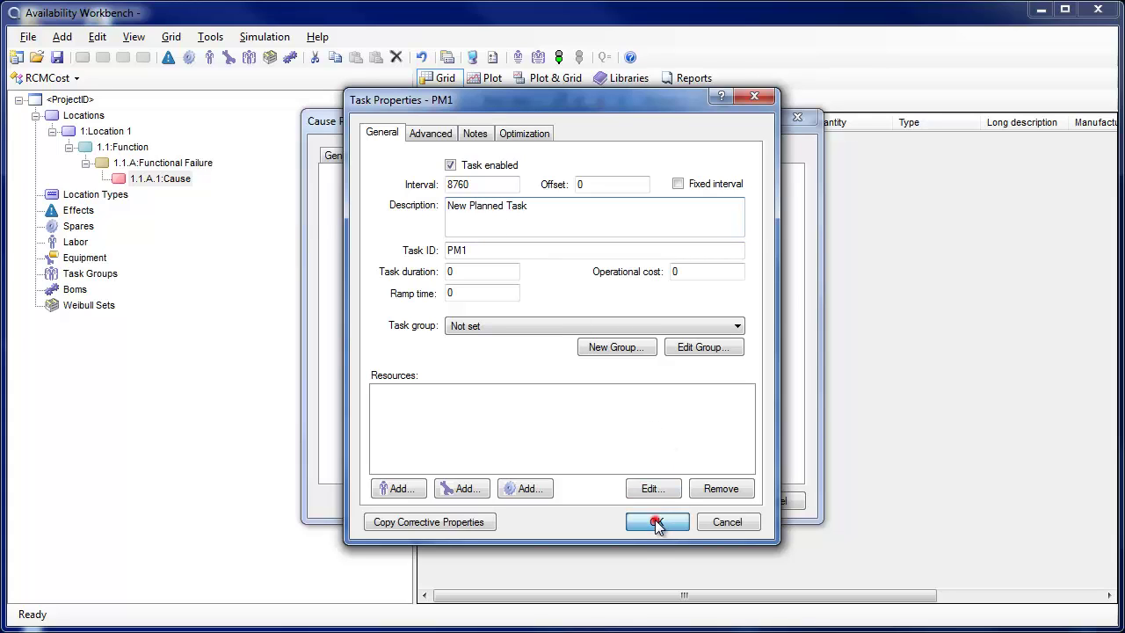
left_click(456, 373)
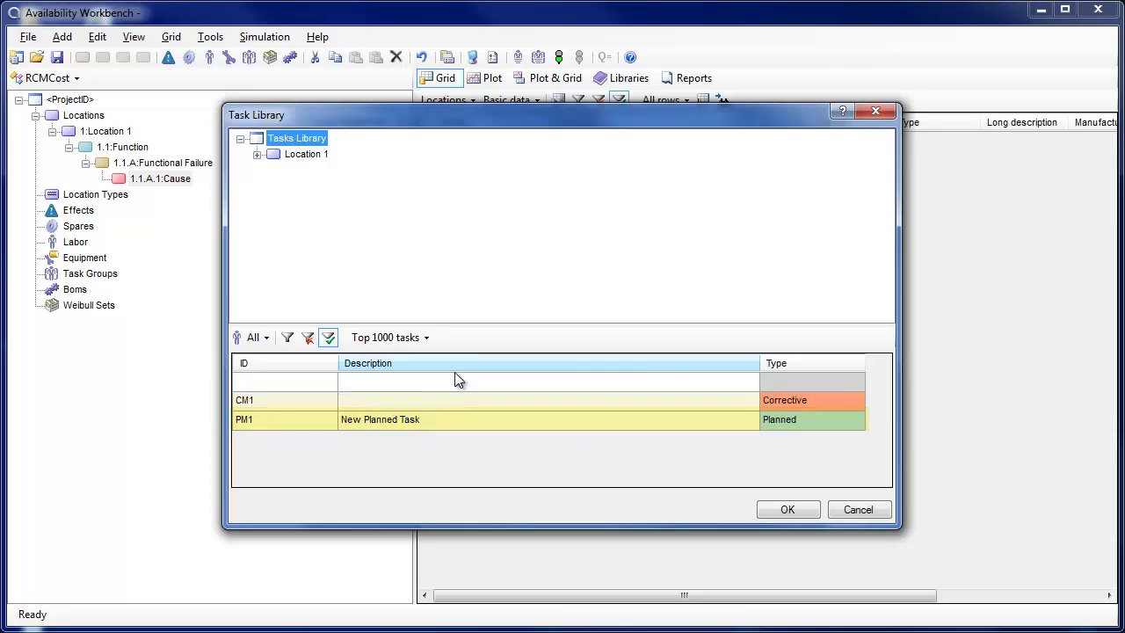
Filter the Task Library by 'Bearing' and copy PM2 'Lubrication of ball bearing housing' to the cause
left_click(856, 510)
left_click(497, 370)
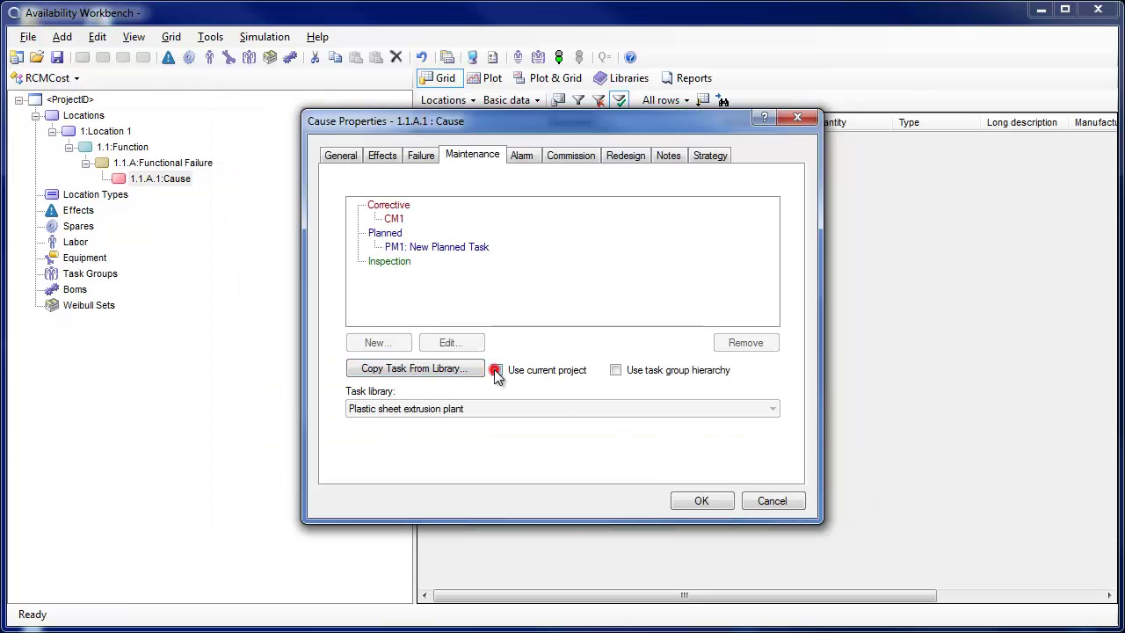
left_click(445, 368)
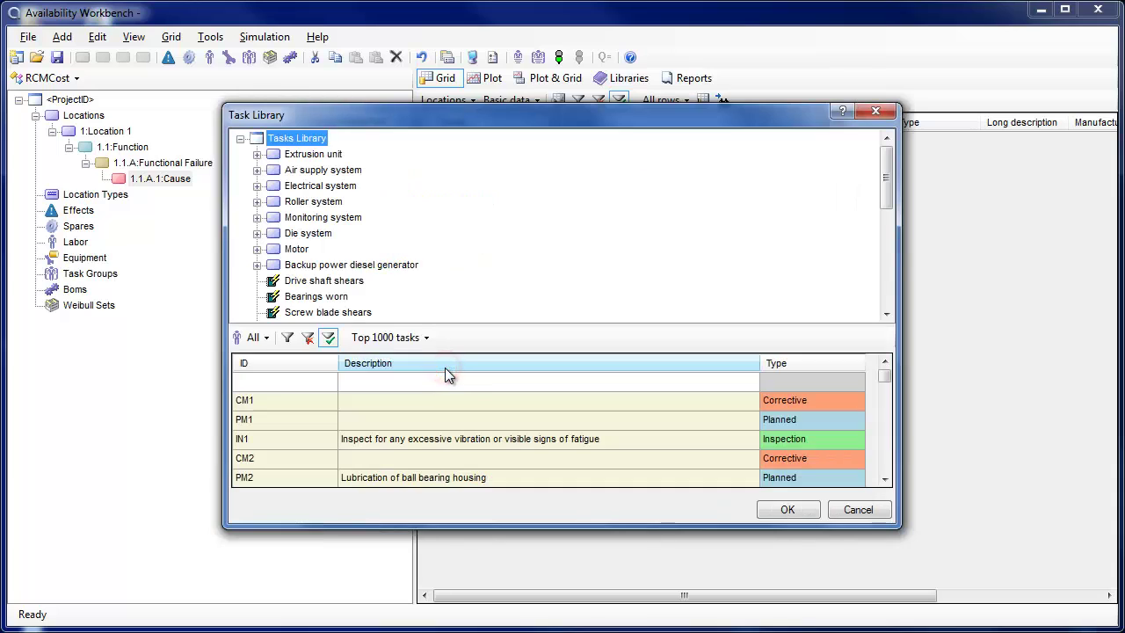
left_click(422, 381)
left_click(422, 381)
type("Bearing")
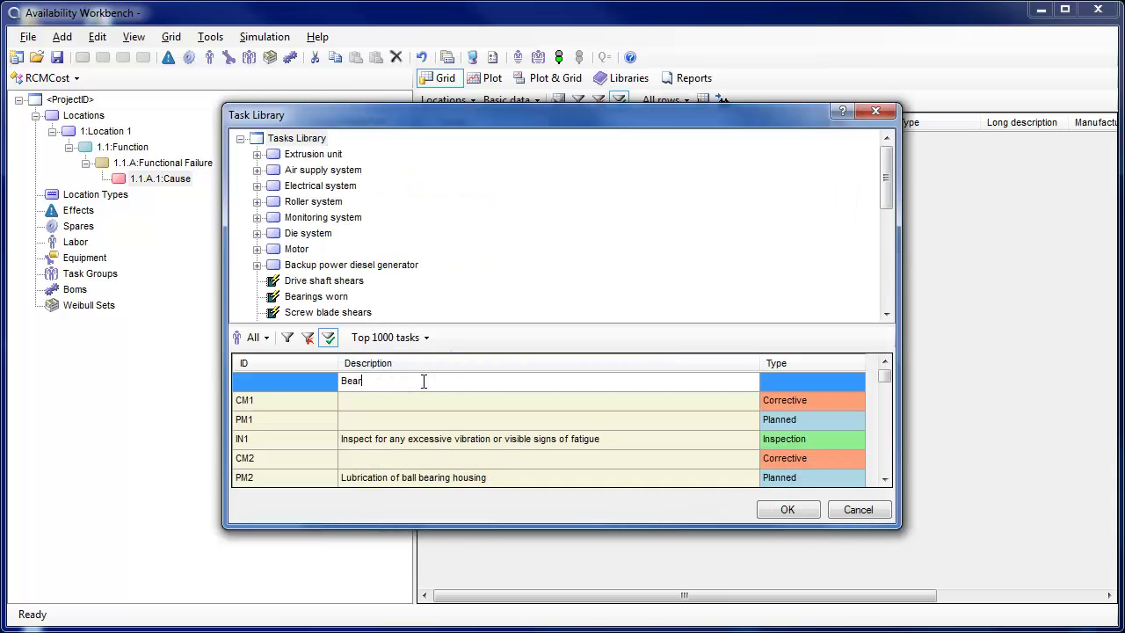
left_click(289, 339)
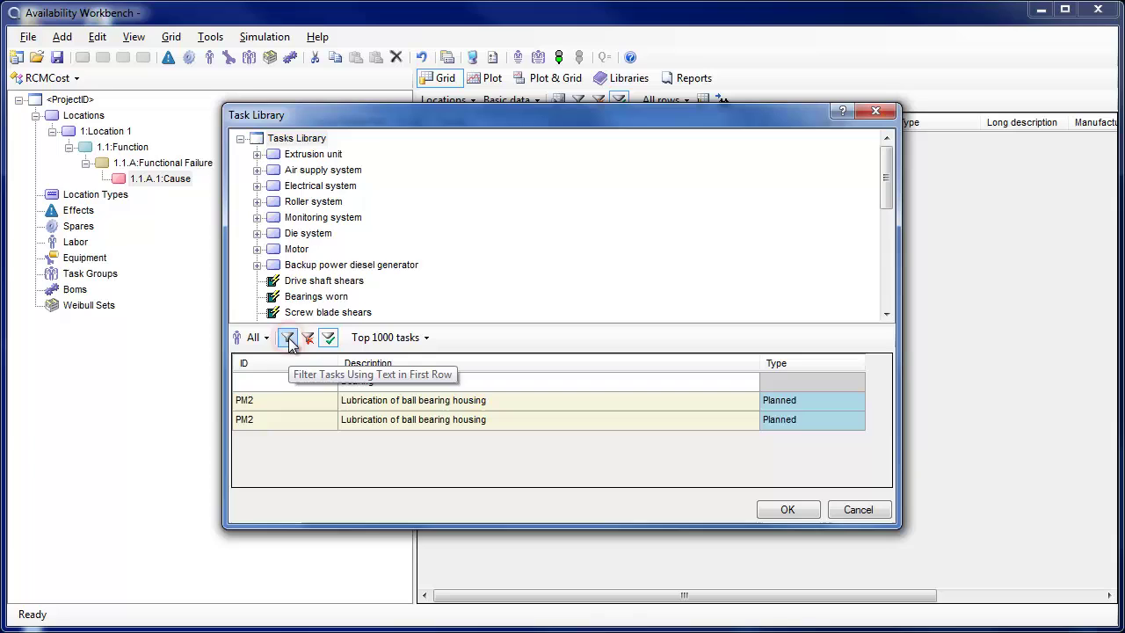
left_click(257, 401)
left_click(770, 512)
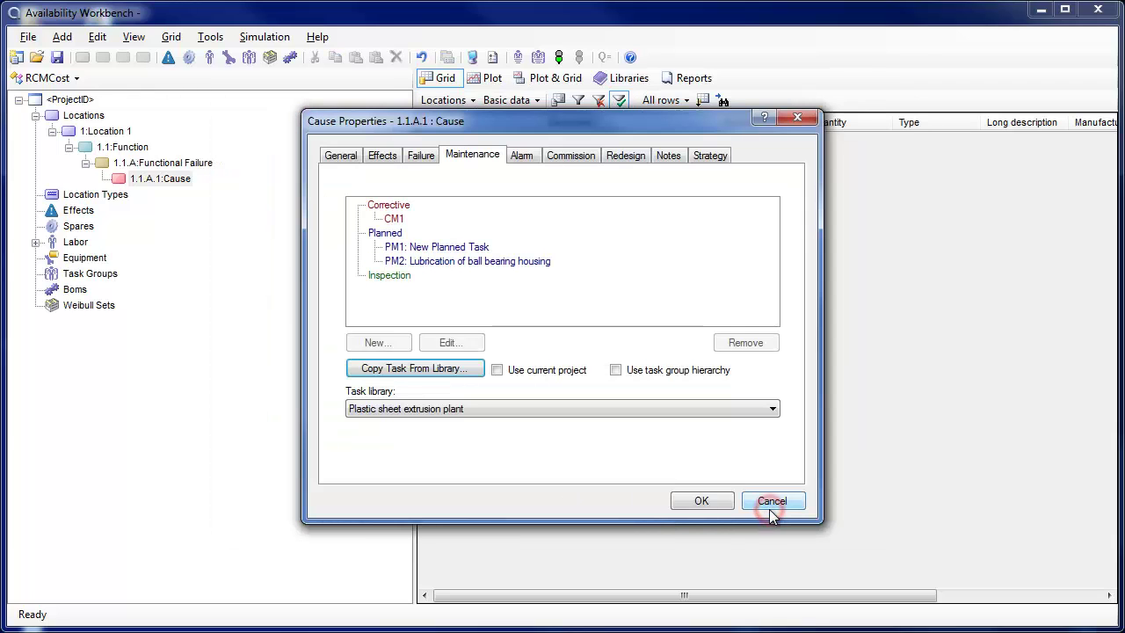
left_click(694, 501)
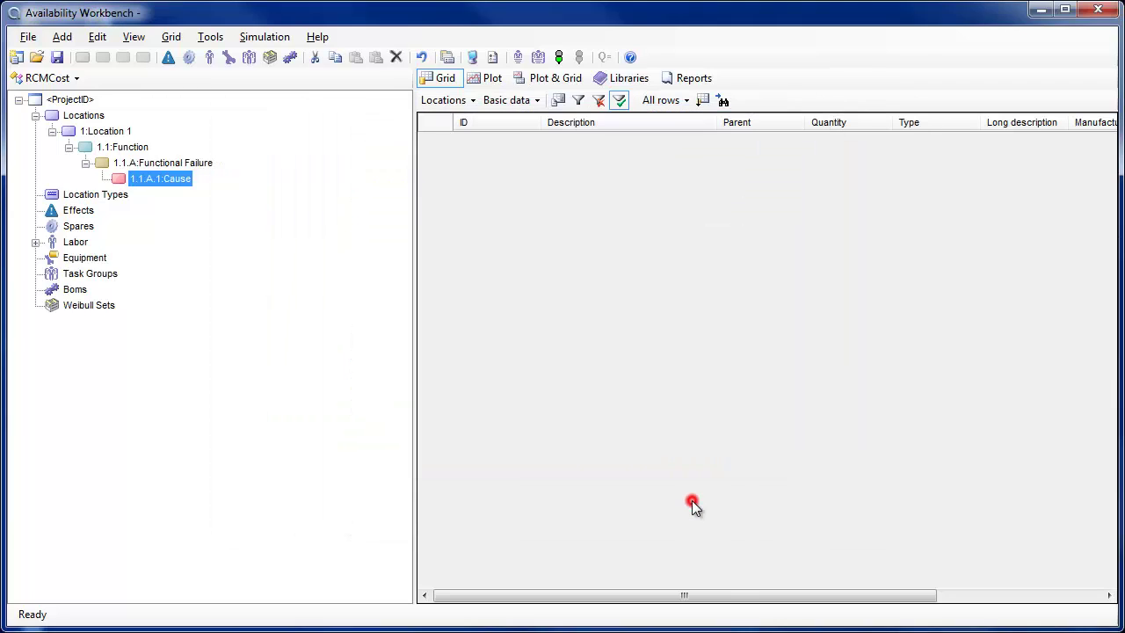
Expand Labor and Fitters in the project tree to show the fitter entry
left_click(35, 242)
left_click(52, 258)
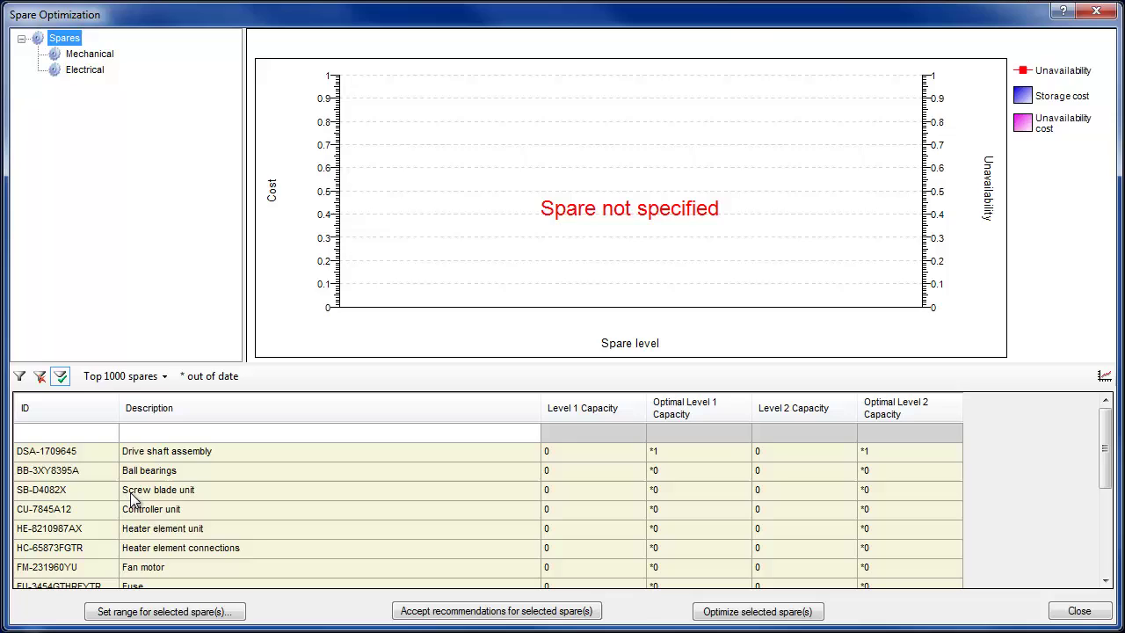
Set the Drive shaft assembly optimization range to maximum capacity 2 for Levels 1 and 2
left_click(93, 457)
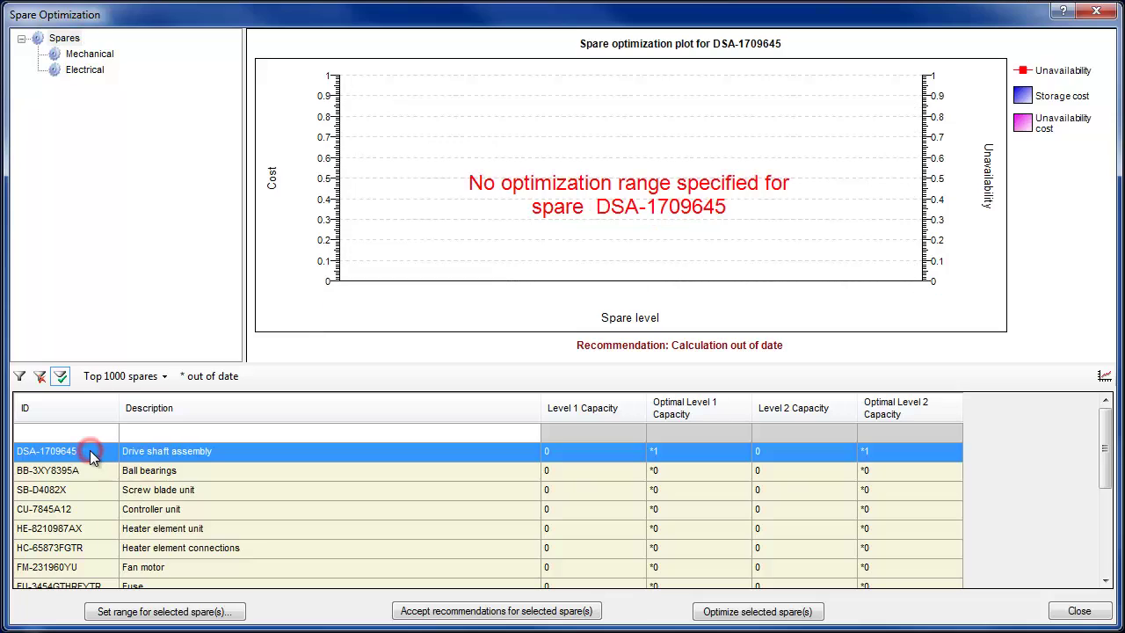
left_click(140, 613)
left_click(595, 284)
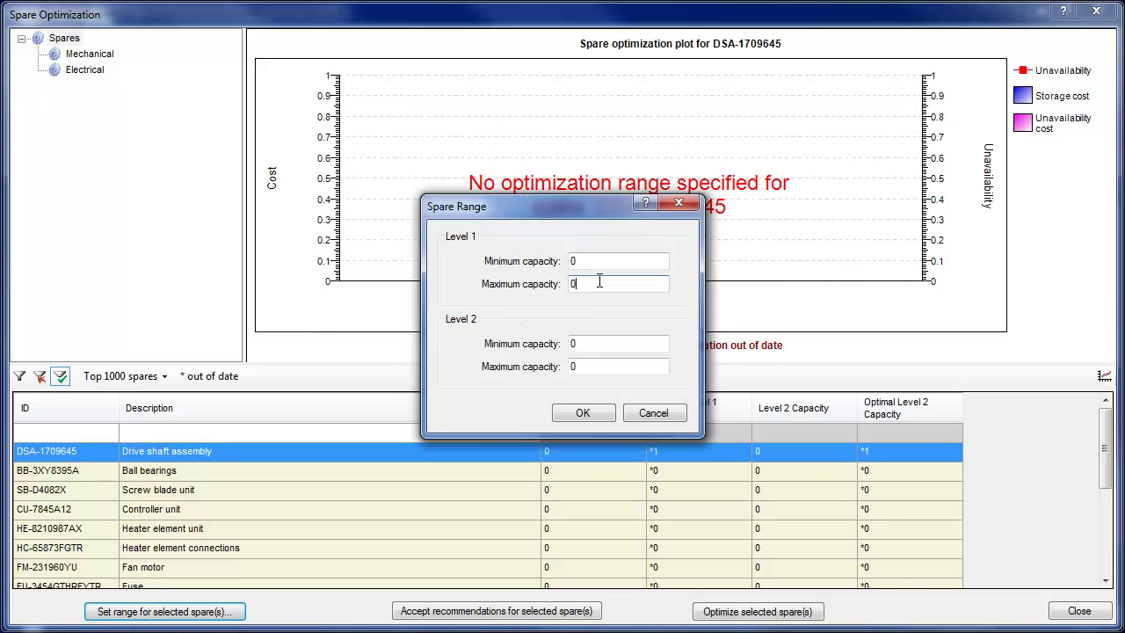
type("2")
left_click(597, 367)
type("2")
left_click(593, 413)
Optimize the Drive shaft assembly spare and accept the recommended 1-0 levels
left_click(95, 453)
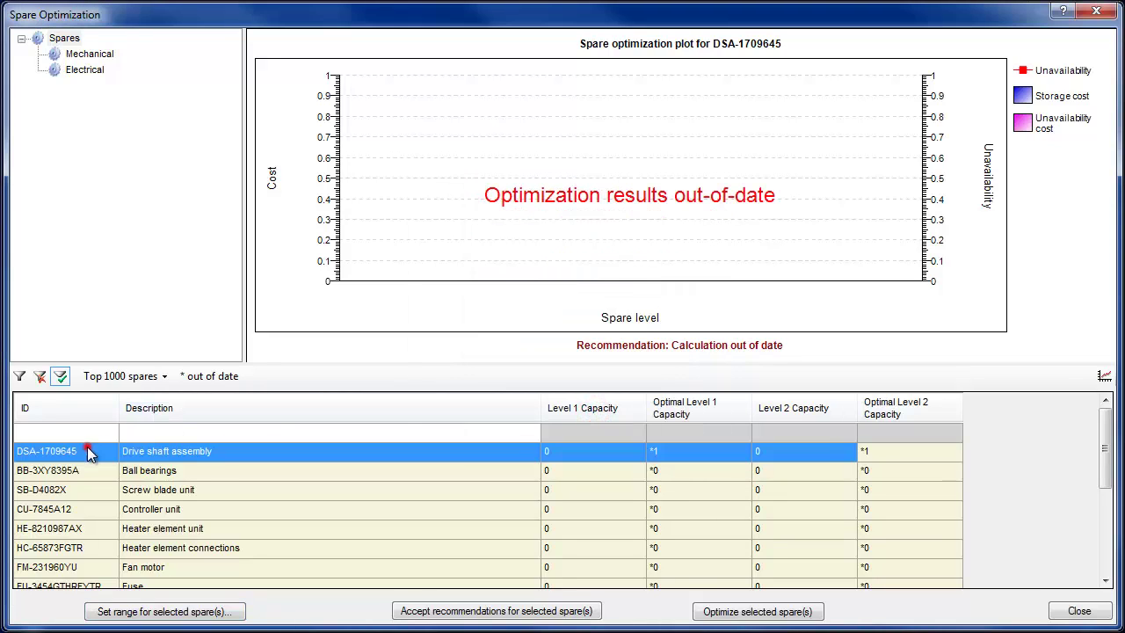
left_click(731, 617)
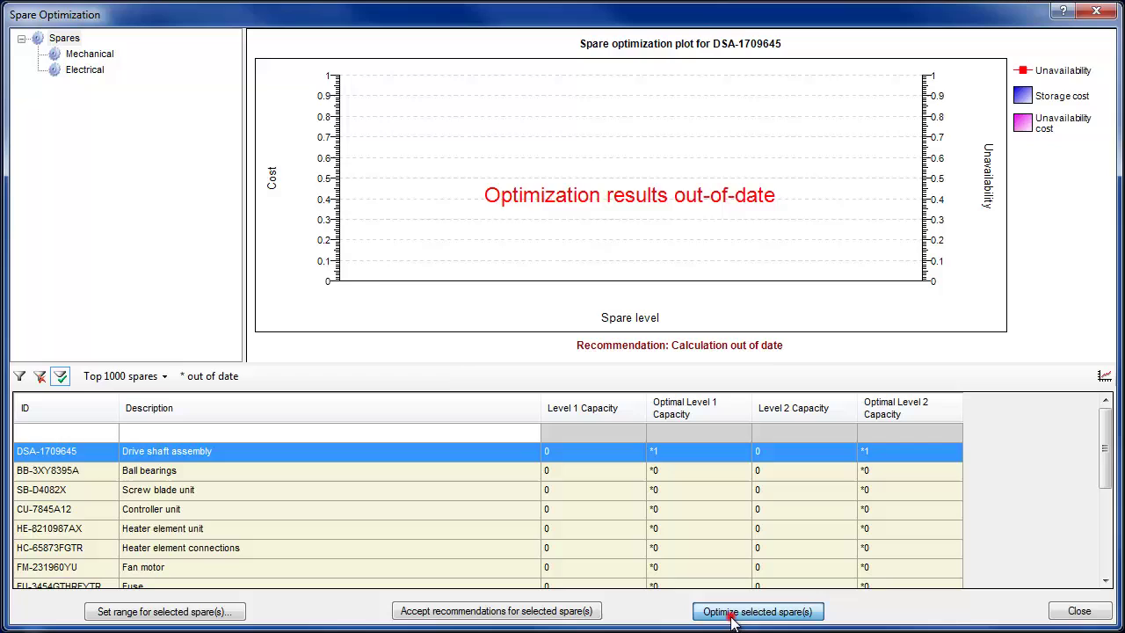
left_click(490, 453)
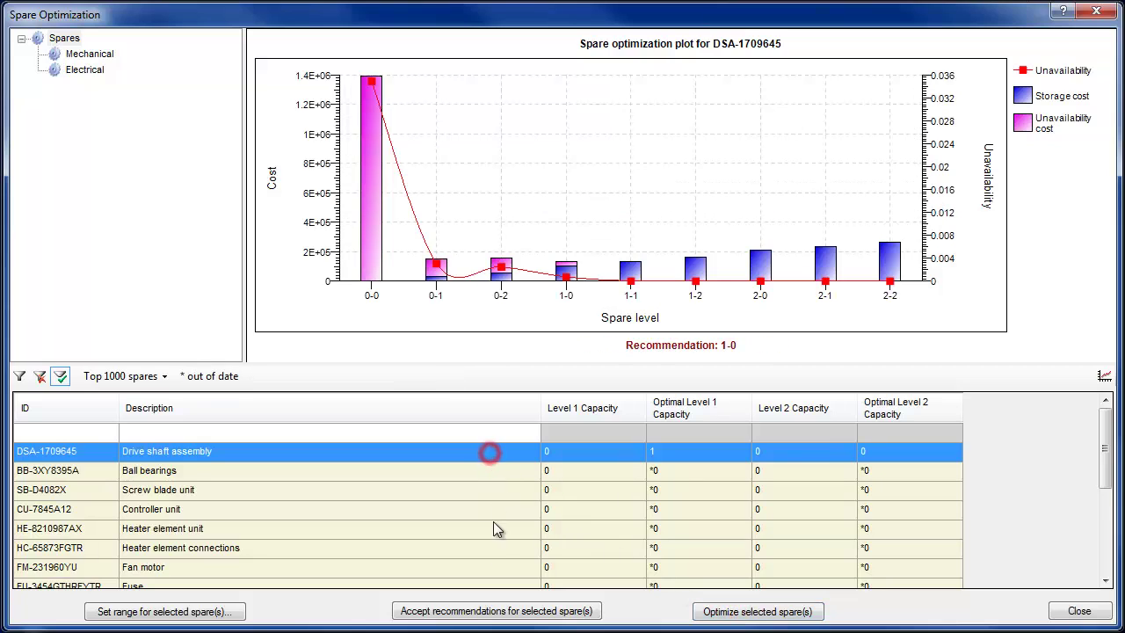
left_click(487, 611)
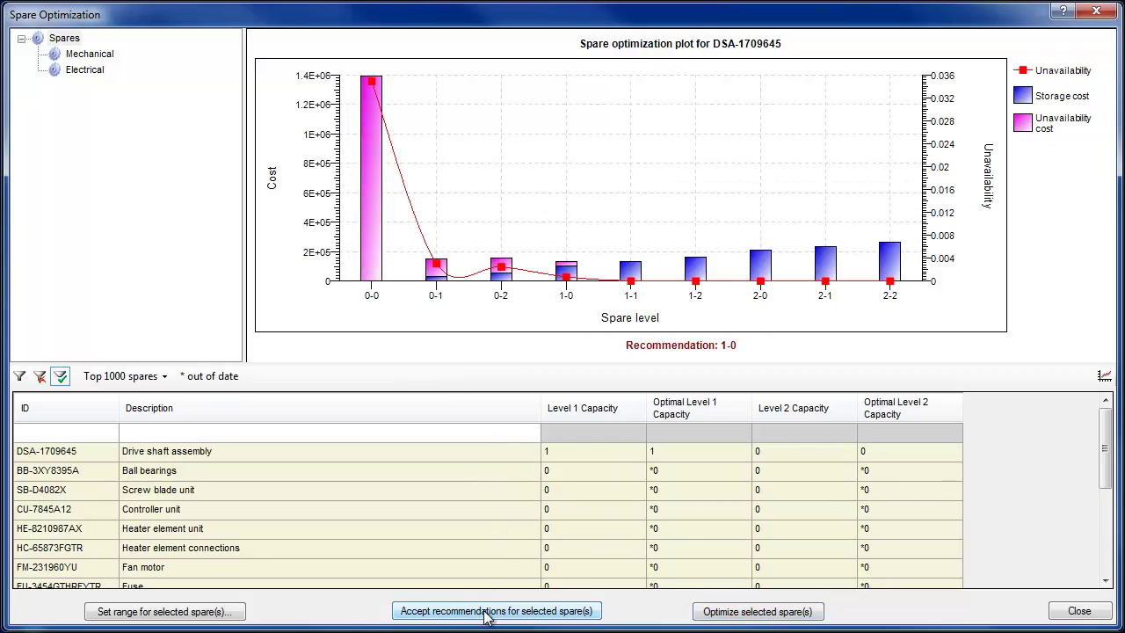
left_click(1070, 613)
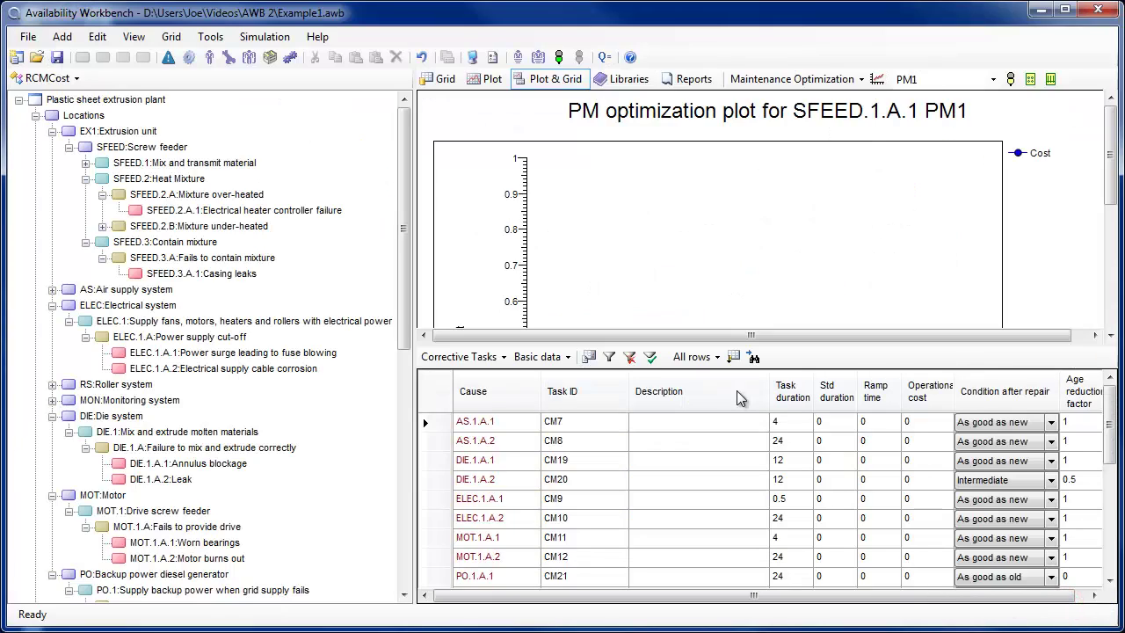
Show the Simulation settings in the Project Options dialog
left_click(493, 56)
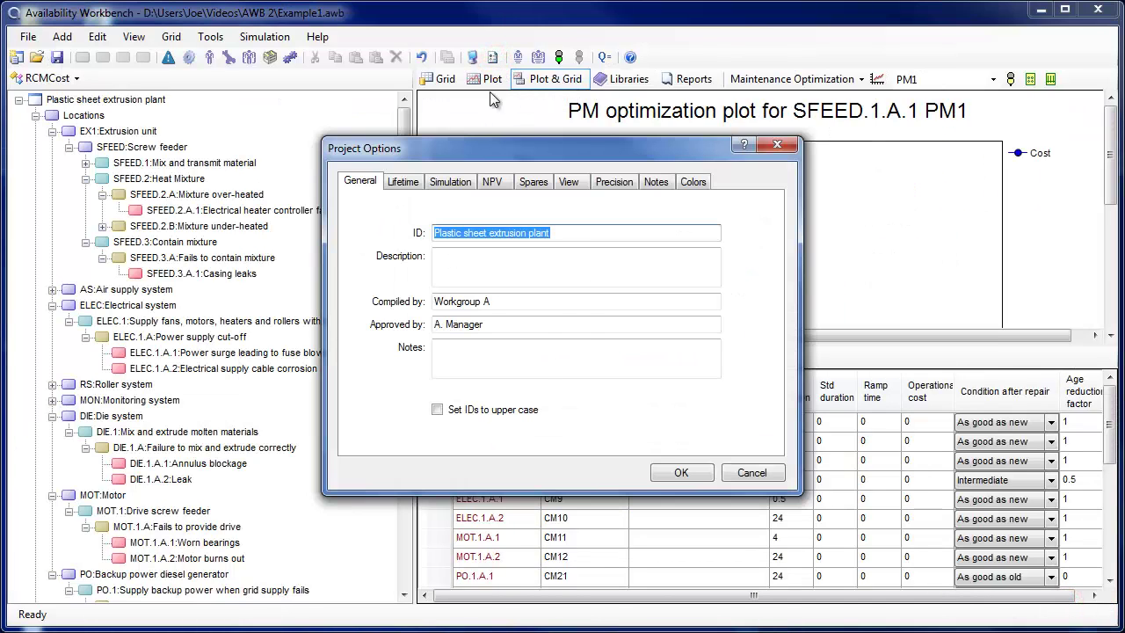
left_click(448, 181)
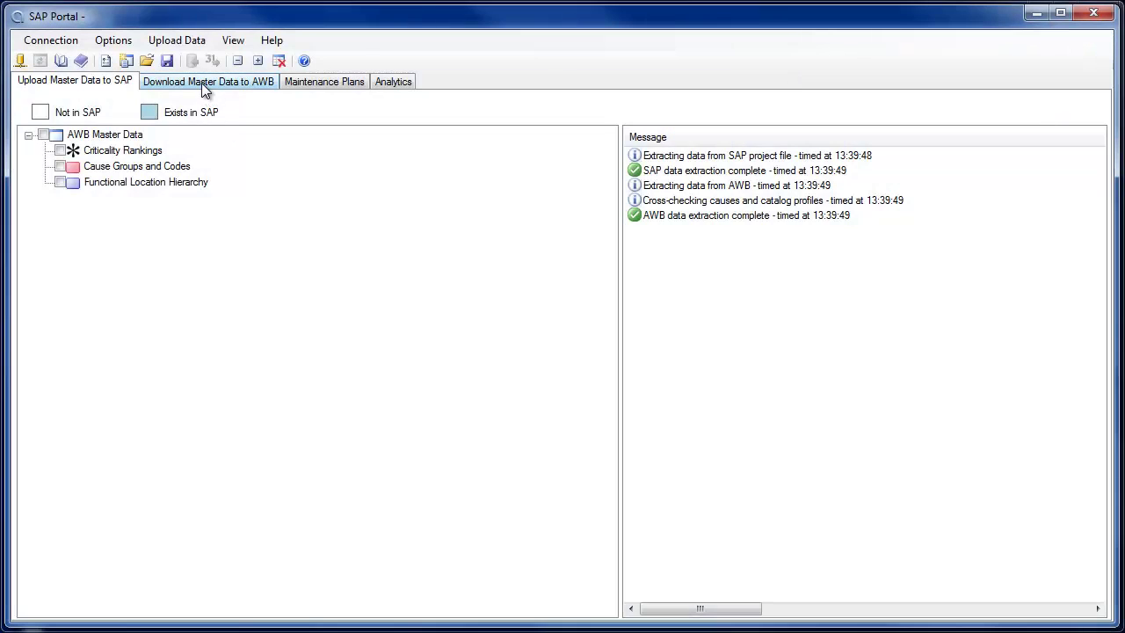
Download the Functional Location Hierarchy master data to AWB, then minimize the SAP Portal
left_click(201, 83)
left_click(57, 150)
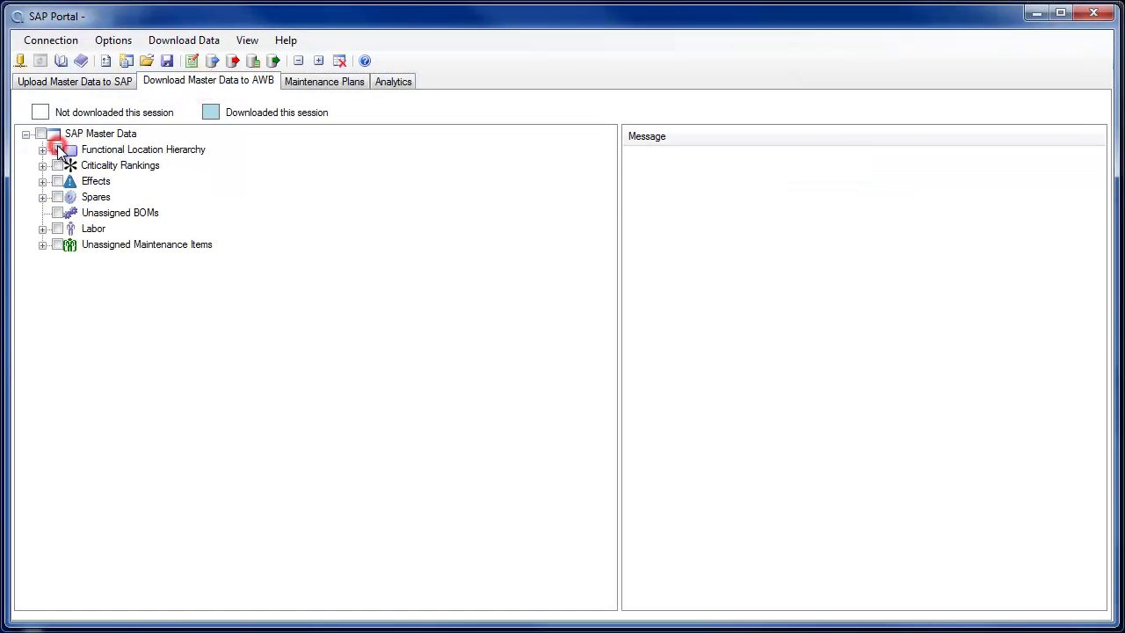
left_click(213, 62)
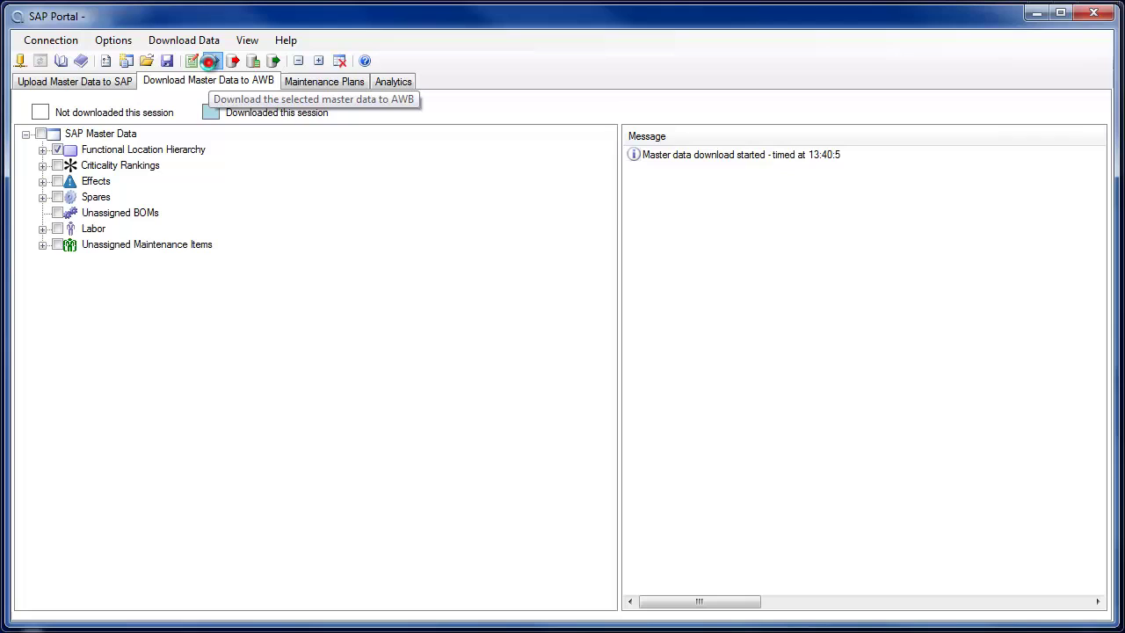
left_click(1034, 14)
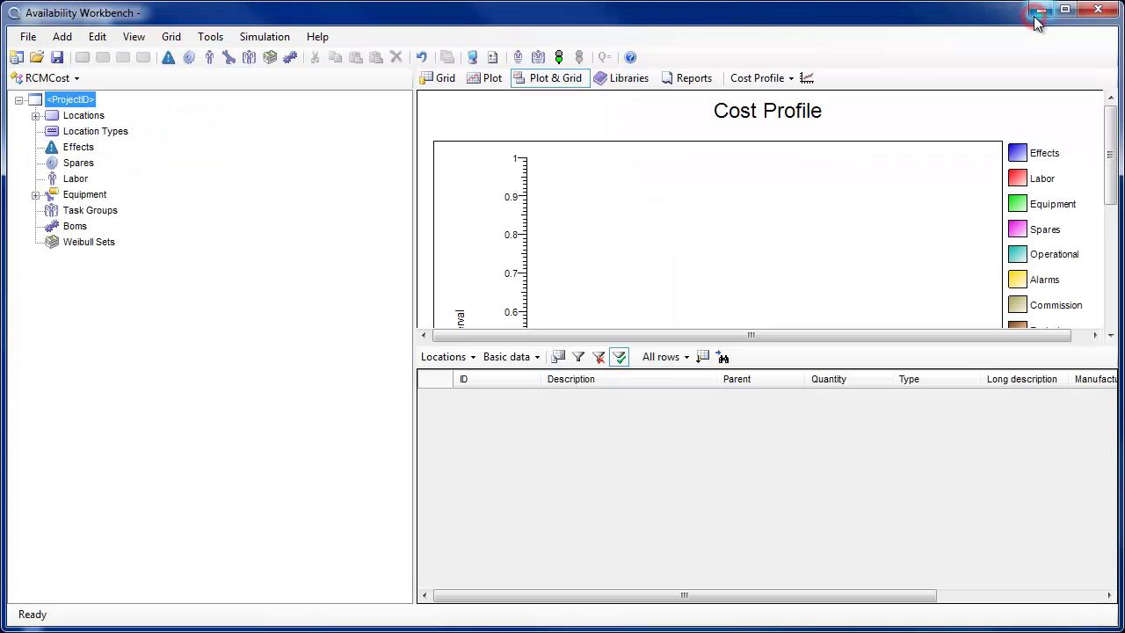
Expand the Locations branch to show the downloaded functional location hierarchy
left_click(35, 116)
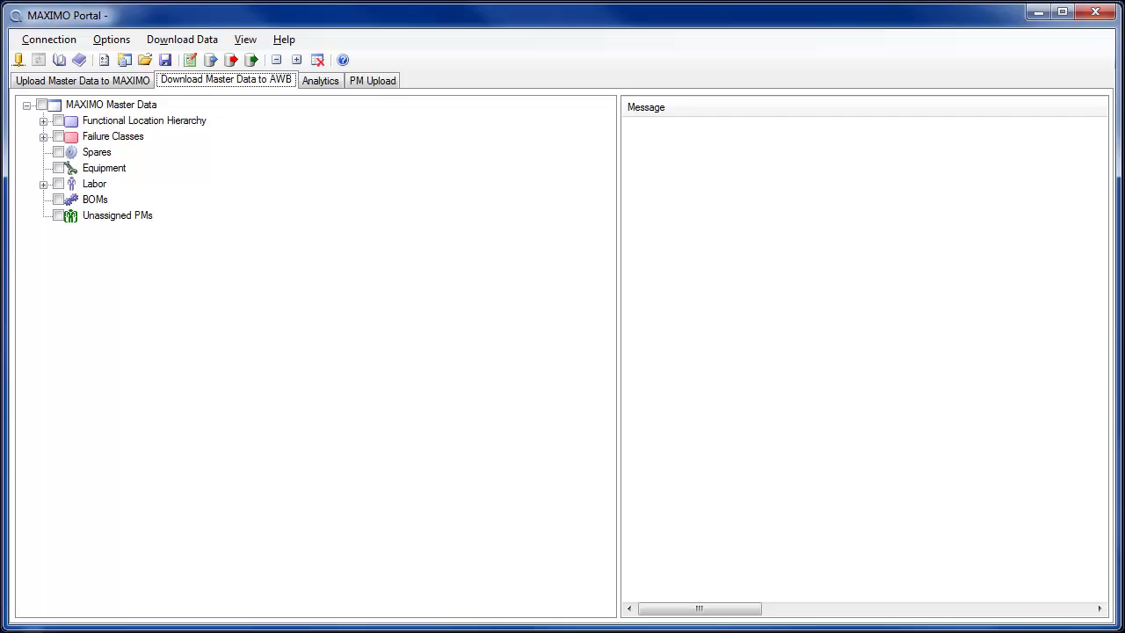
Calculate asset 11430's times to failure and download them into AWB as Weibull set 11430
left_click(321, 84)
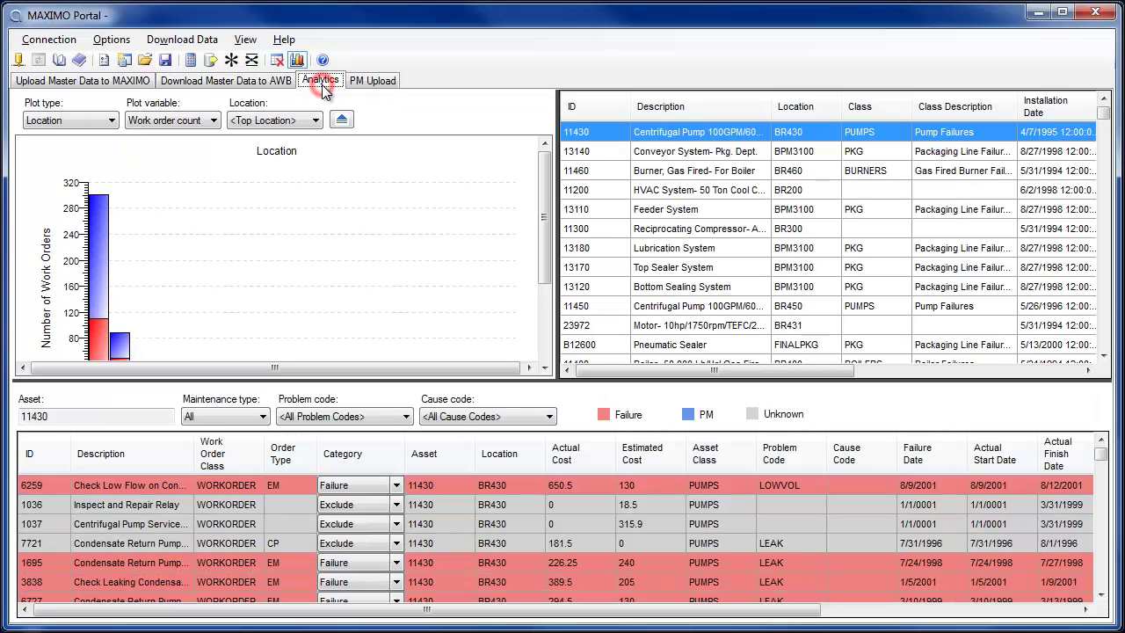
left_click(190, 59)
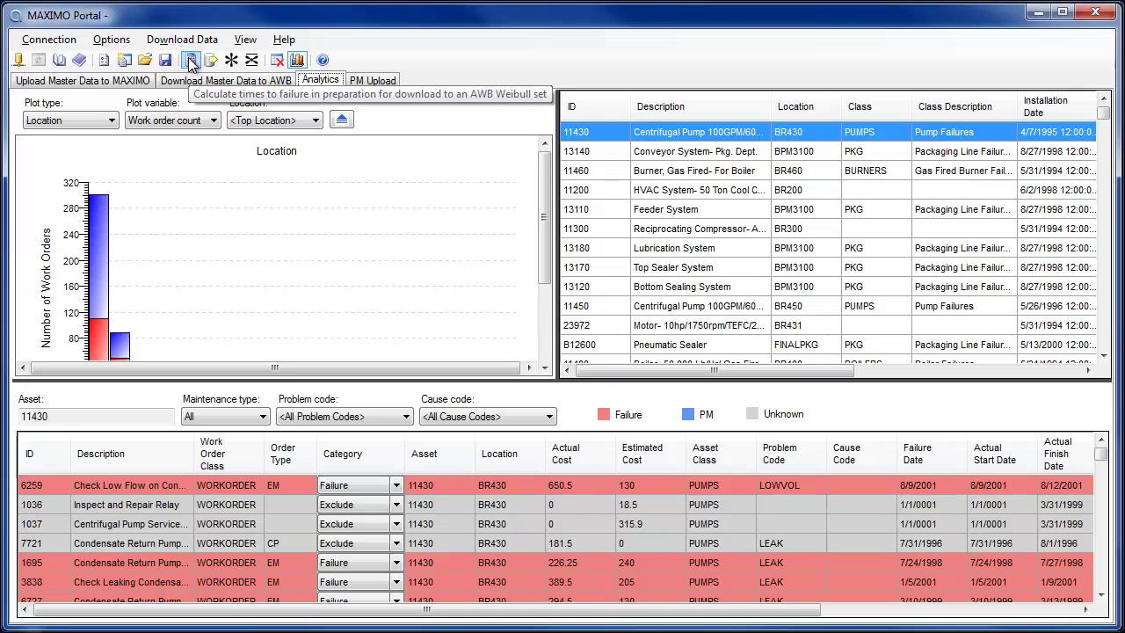
left_click(210, 59)
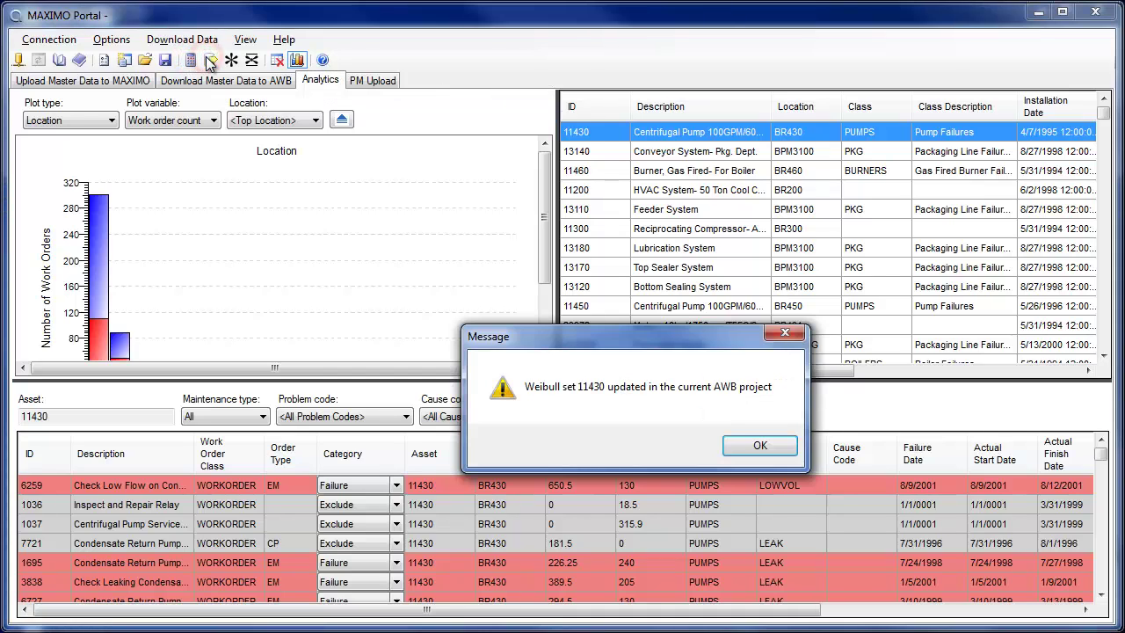
left_click(757, 445)
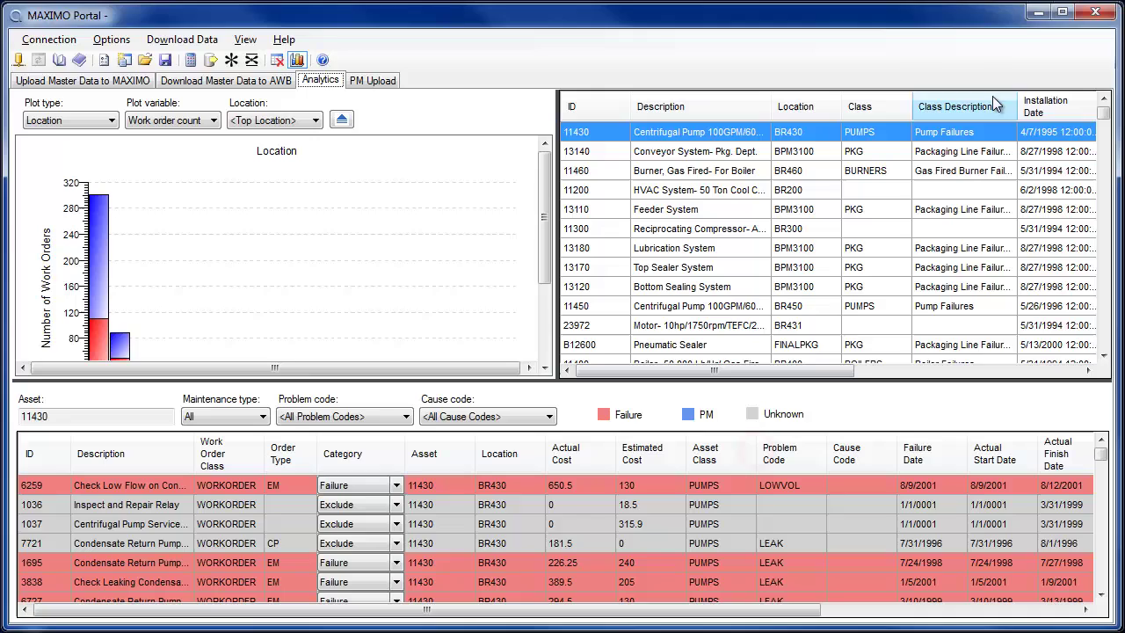
left_click(1035, 13)
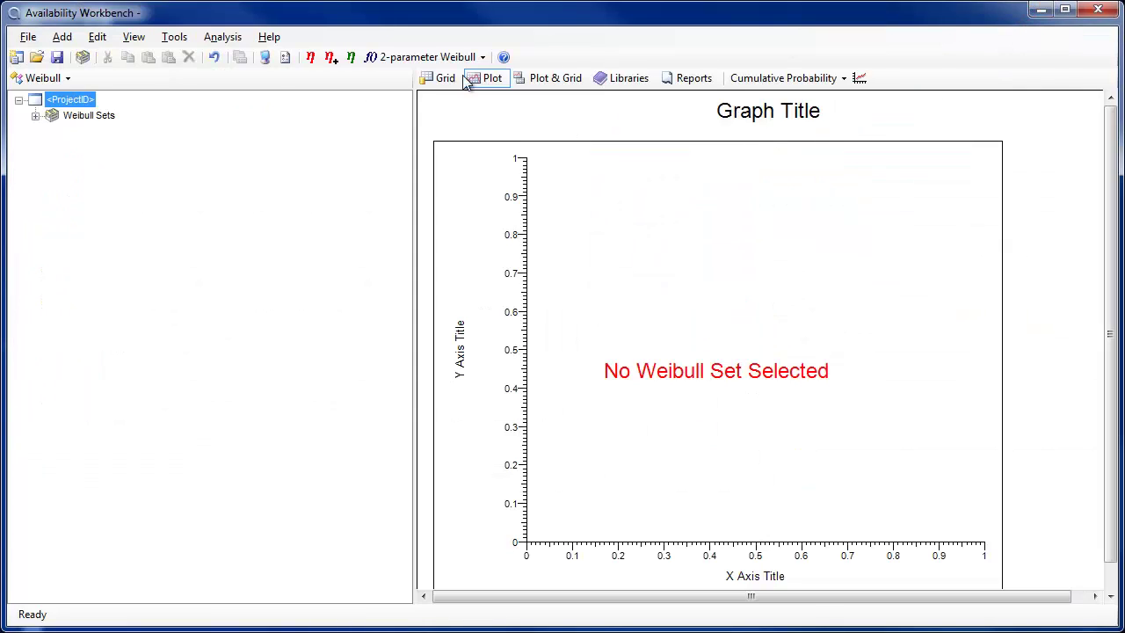
Plot Weibull set 11430 and fit its parameters automatically, giving η 1260 and β 0.4852
left_click(35, 115)
left_click(79, 130)
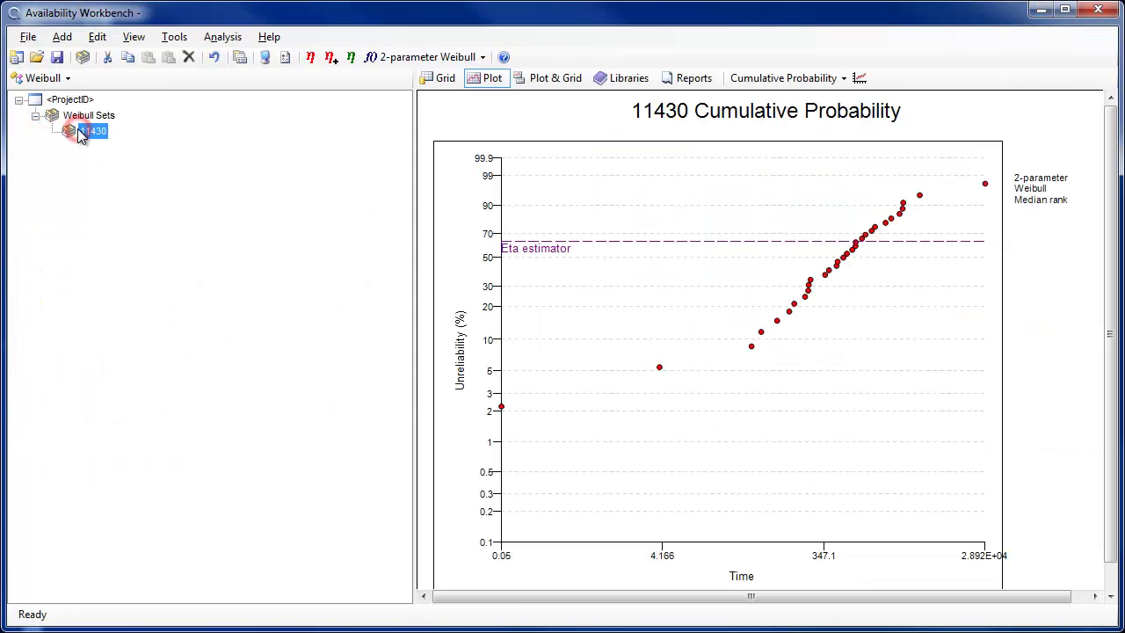
left_click(311, 58)
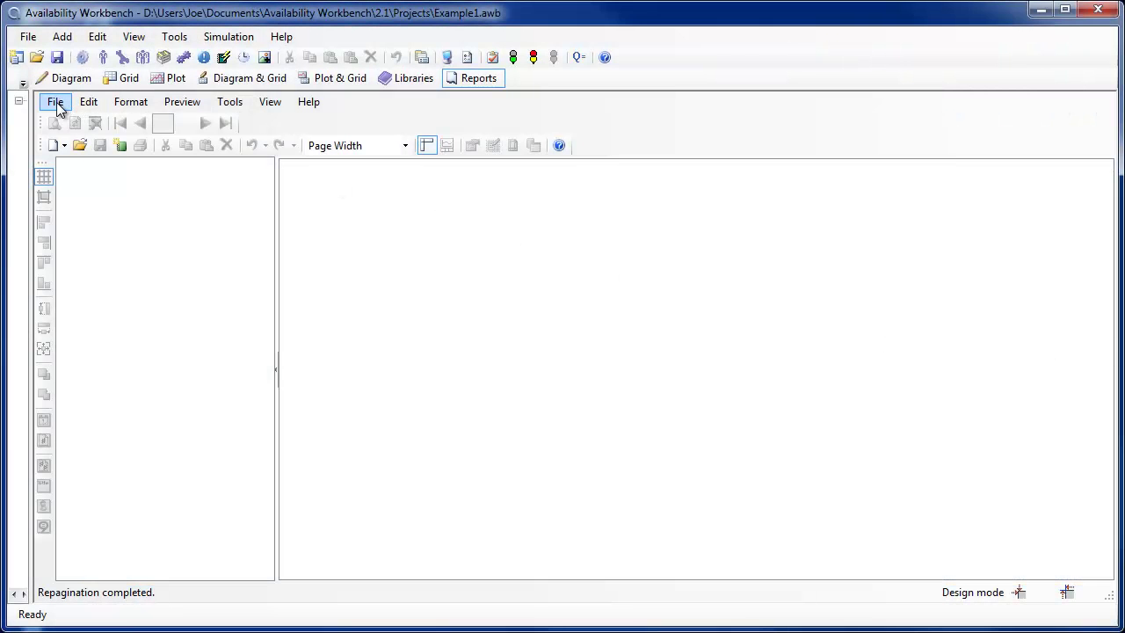
Create a Diagram report with the Report Wizard, selecting the RBDs category, and preview it
left_click(55, 102)
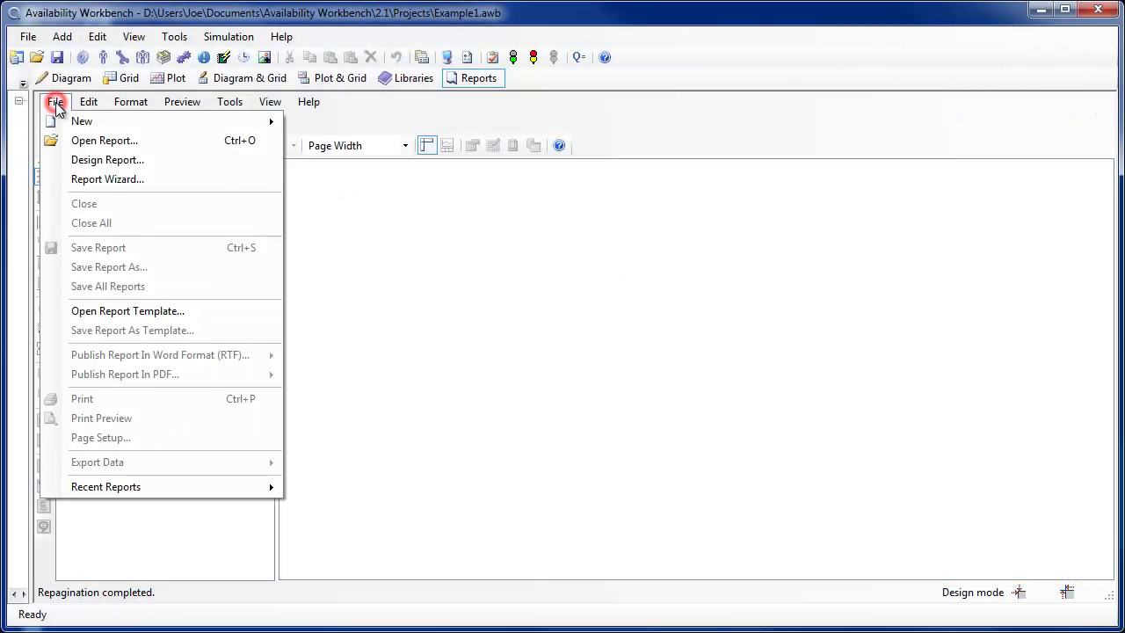
left_click(50, 176)
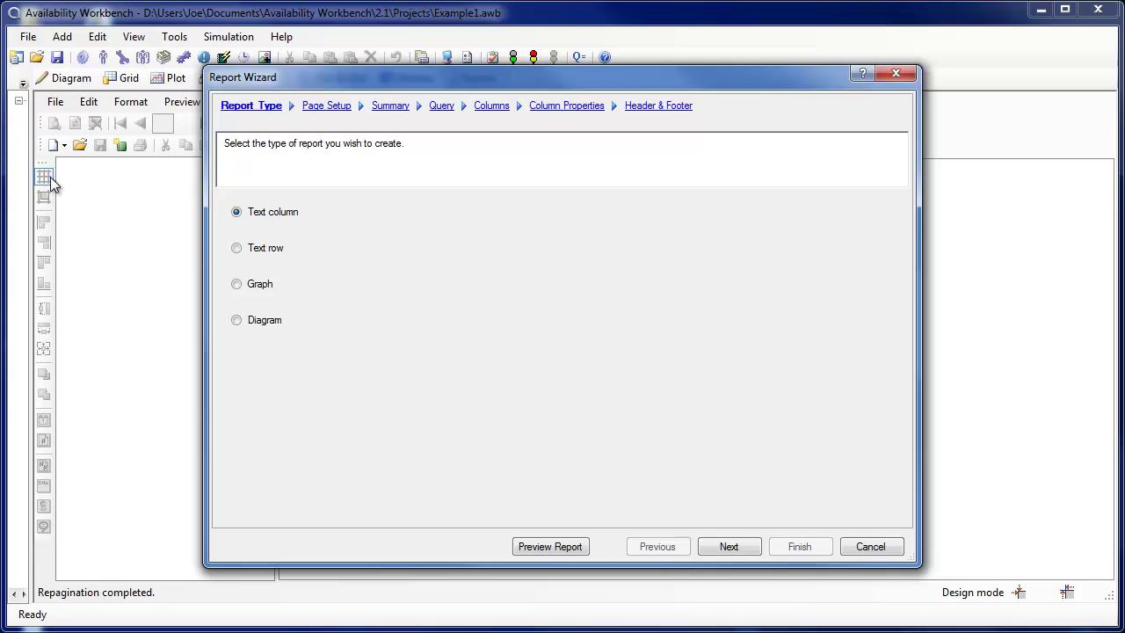
left_click(237, 320)
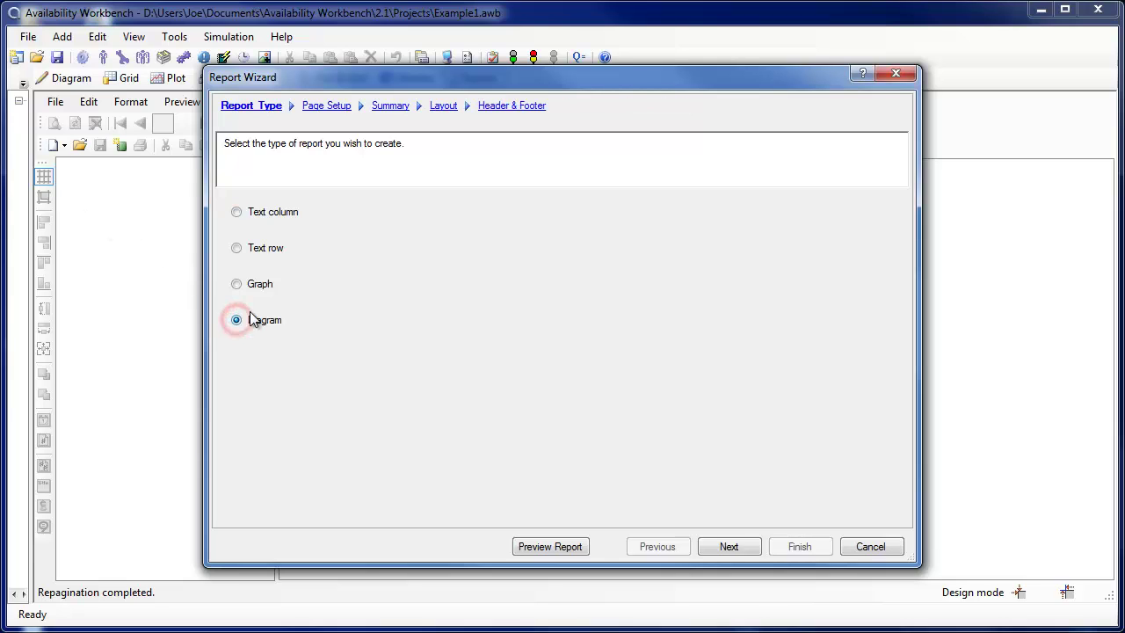
left_click(439, 106)
left_click(250, 322)
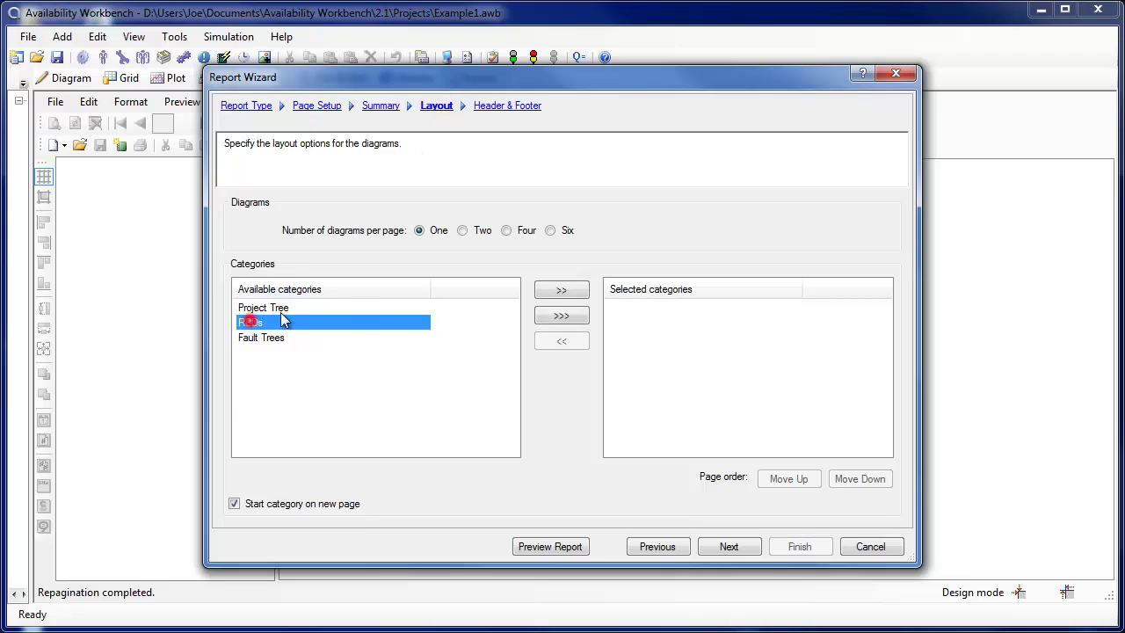
left_click(552, 289)
left_click(524, 547)
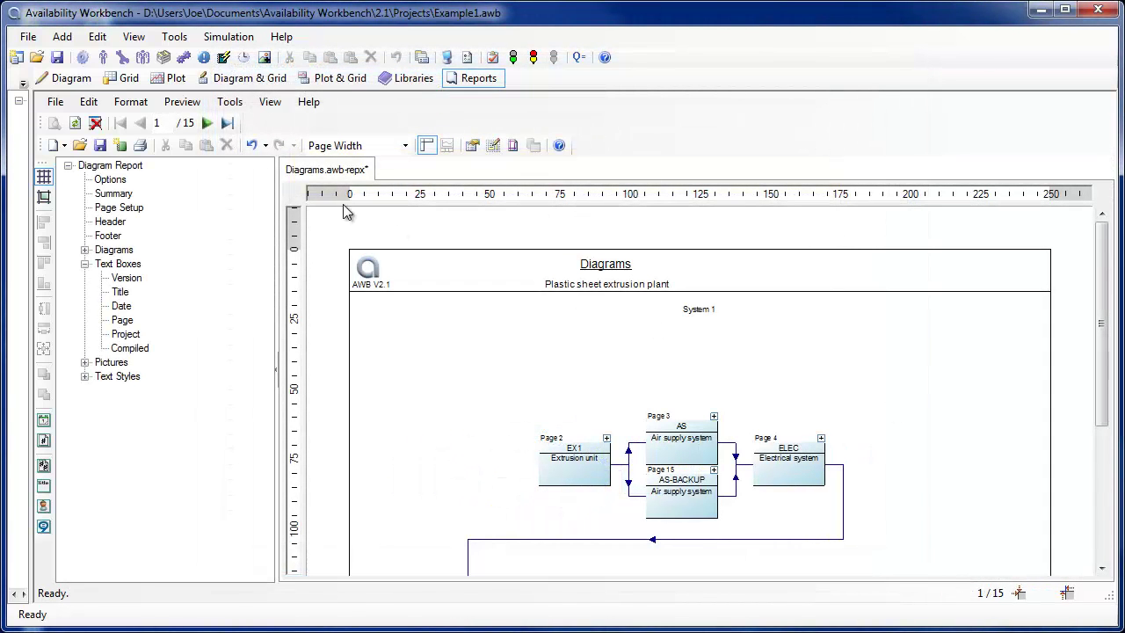
Bring up the Publish In PDF Normal settings dialog for the Diagrams report
left_click(55, 101)
mouse_move(57, 384)
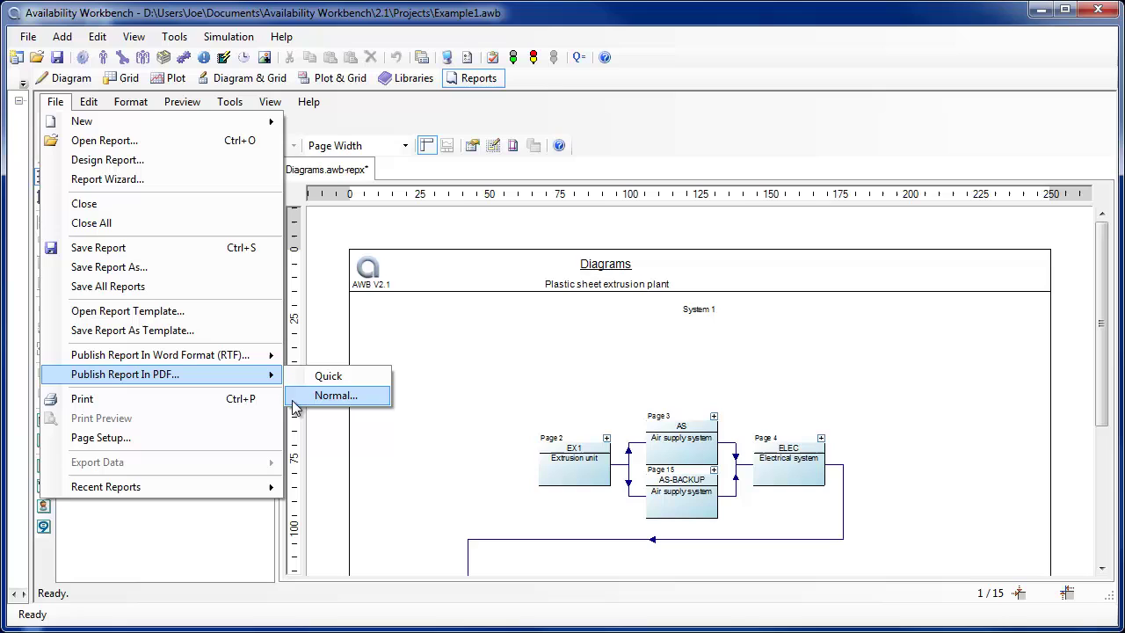
left_click(295, 400)
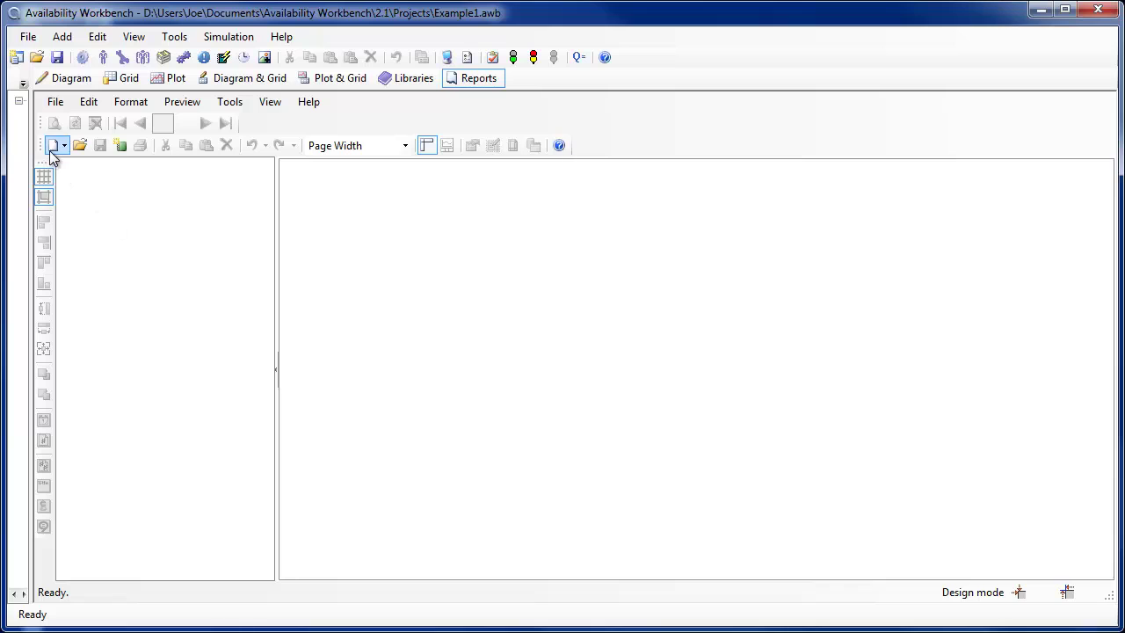
Create a new report folder and add the RCMCost Plots Cause Cost Contributions report to it
left_click(51, 147)
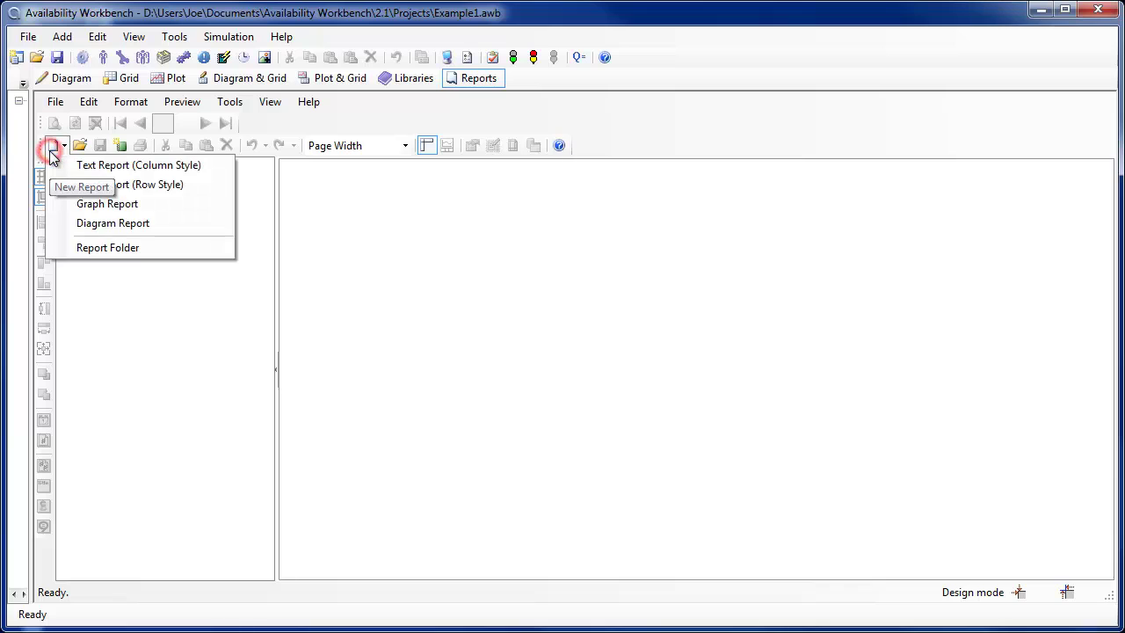
left_click(57, 249)
left_click(81, 103)
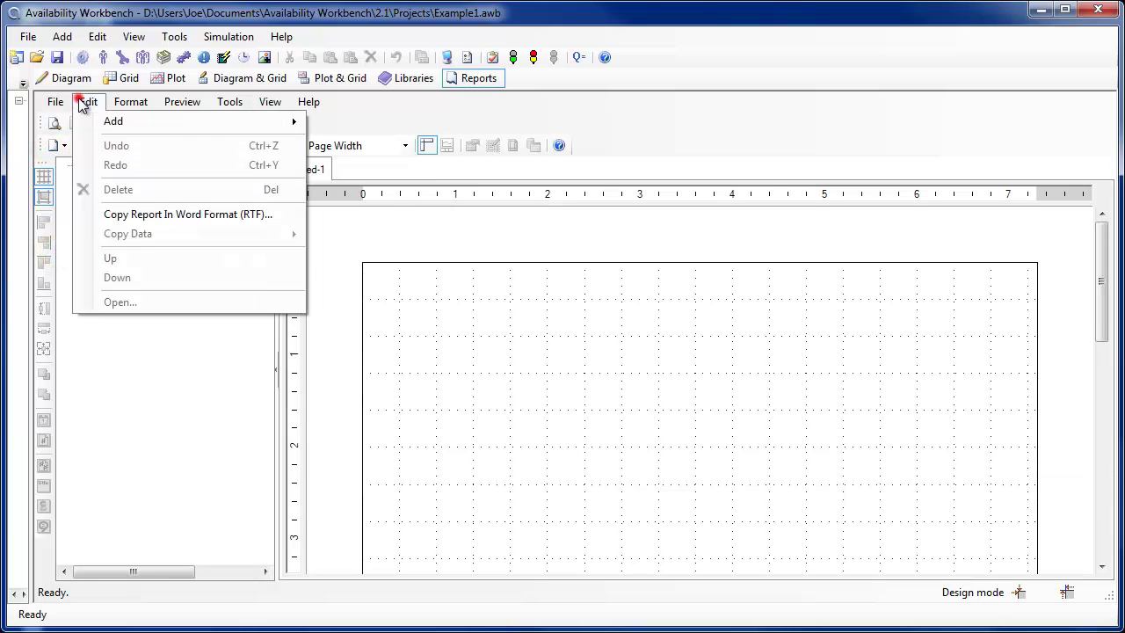
mouse_move(87, 120)
left_click(342, 122)
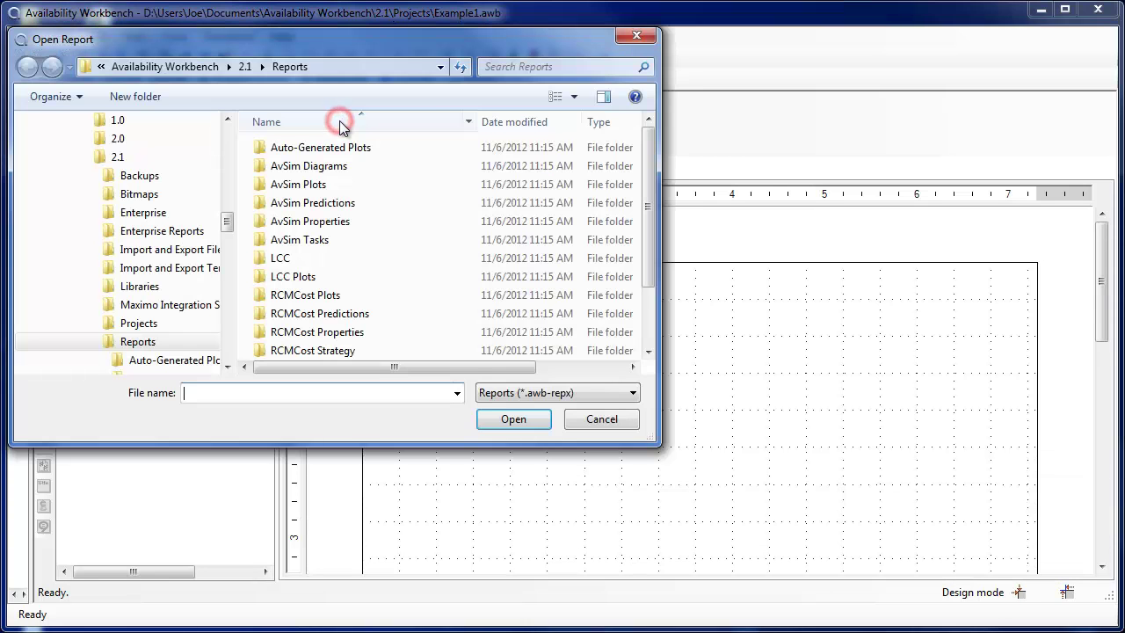
double_click(259, 295)
double_click(259, 151)
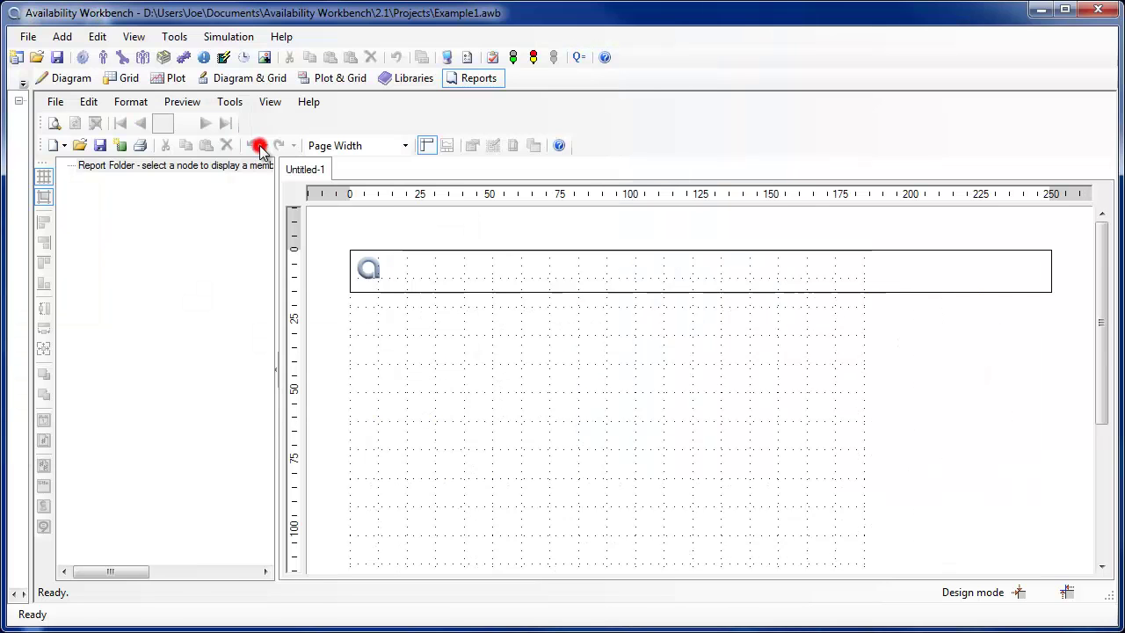
Add the AvSim Diagrams report to the folder as a second report
left_click(87, 102)
left_click(89, 122)
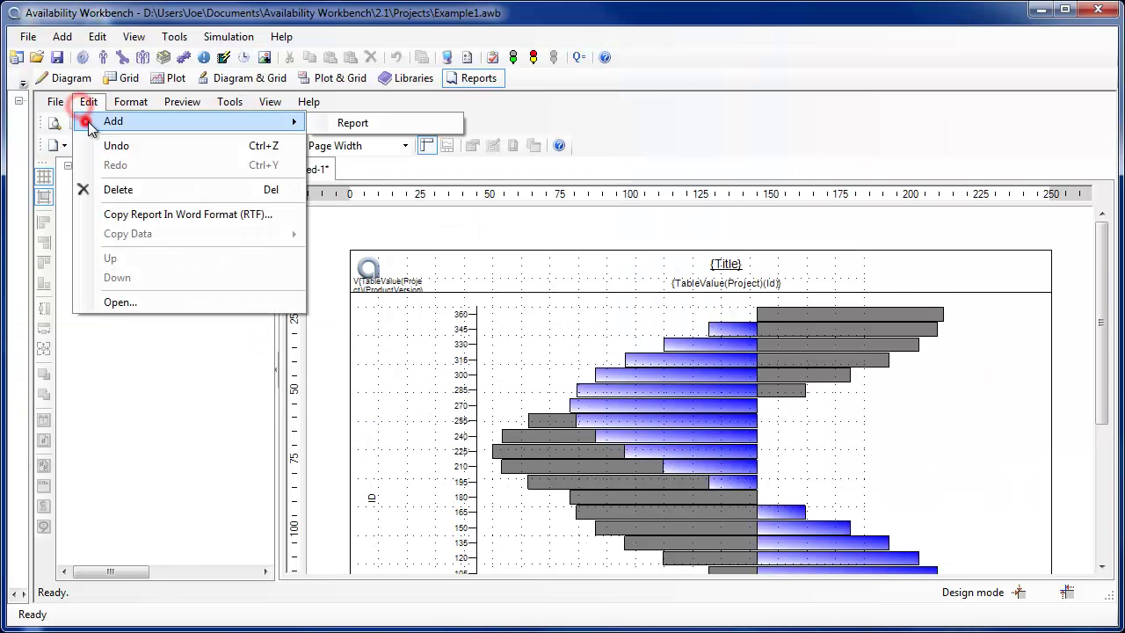
left_click(320, 123)
left_click(259, 166)
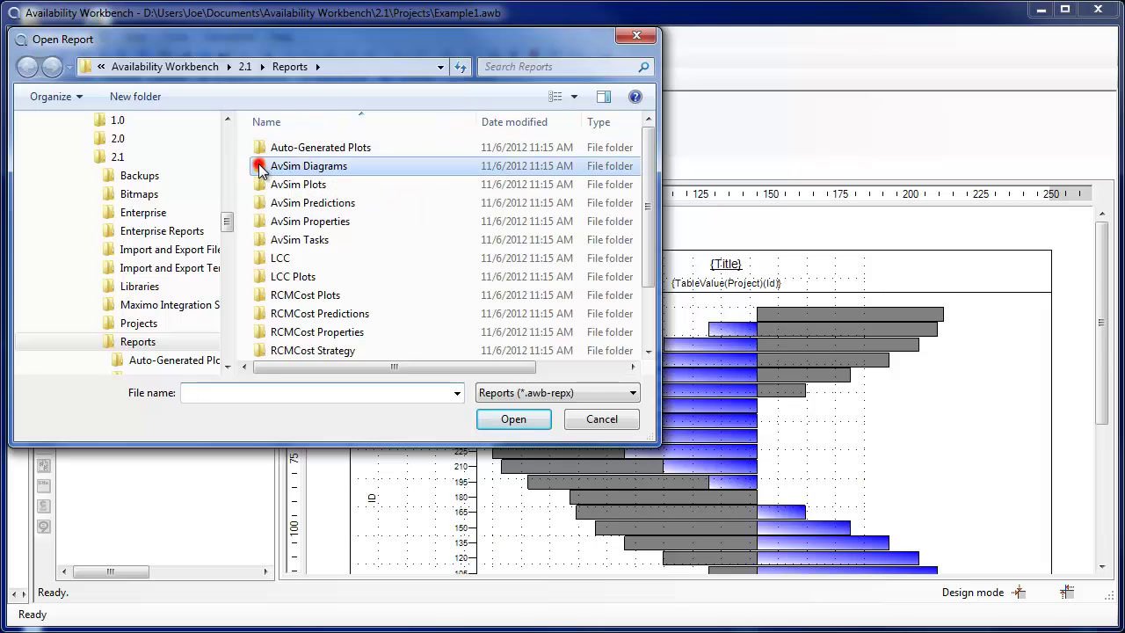
double_click(259, 166)
double_click(260, 151)
Preview the combined report folder and page through its contents
left_click(50, 120)
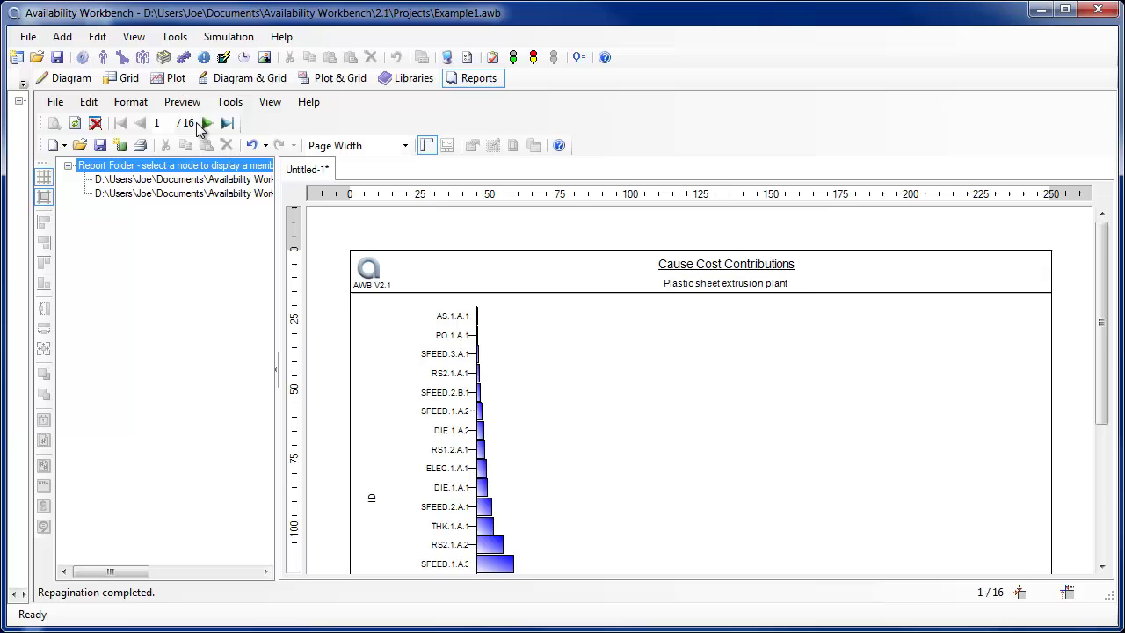
left_click(207, 123)
left_click_drag(1100, 255, 1105, 367)
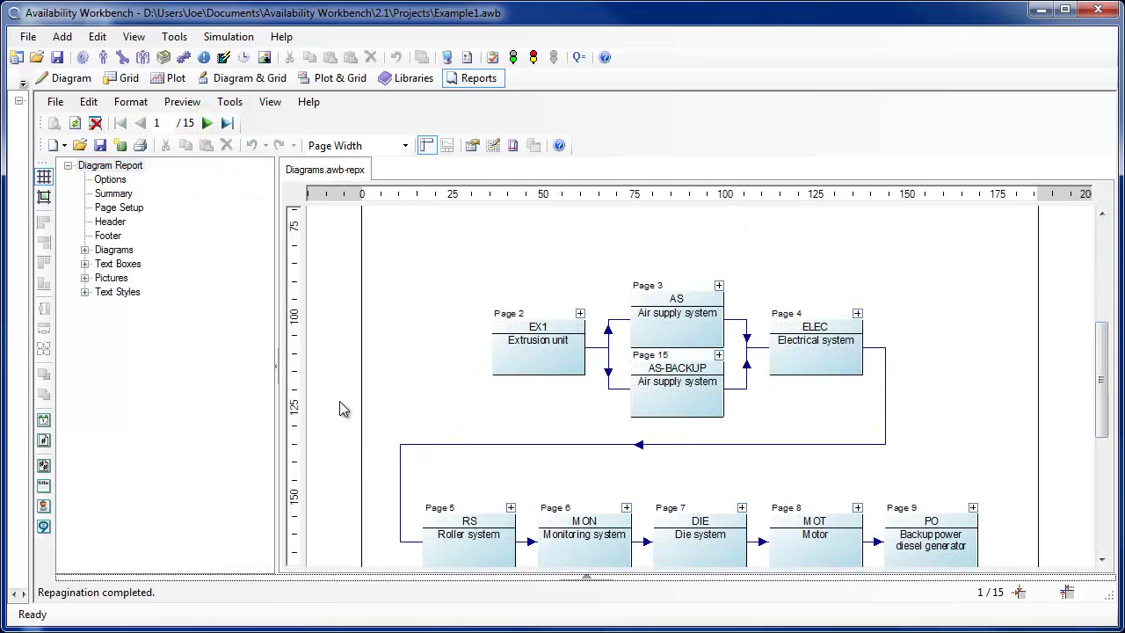
Turn on View > Reading Mode for the Diagrams report
left_click(270, 101)
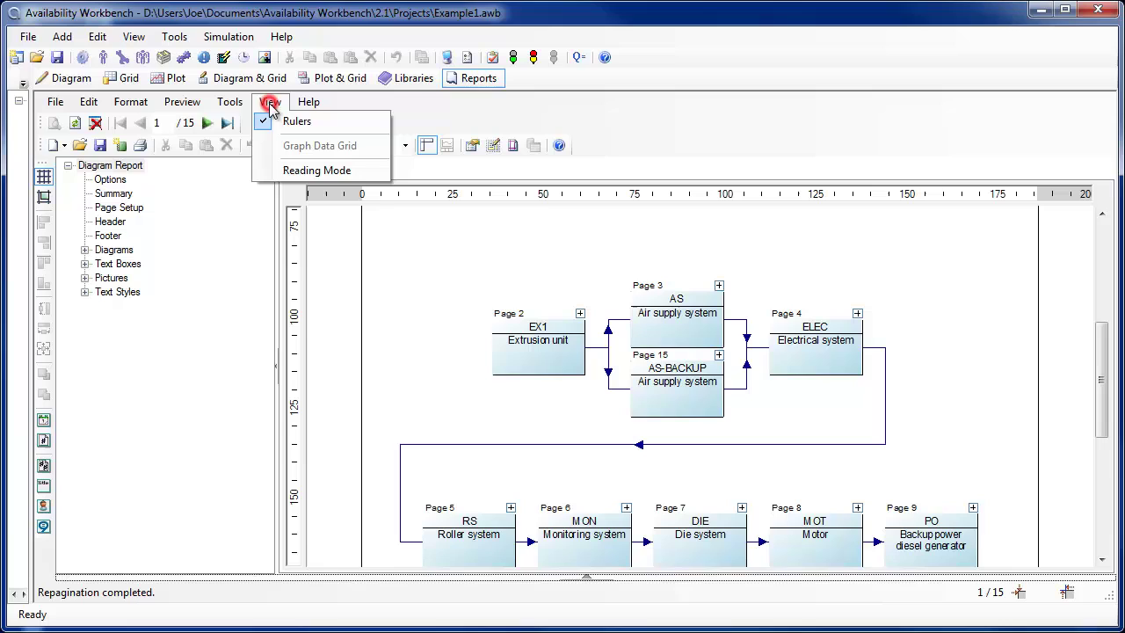
left_click(257, 172)
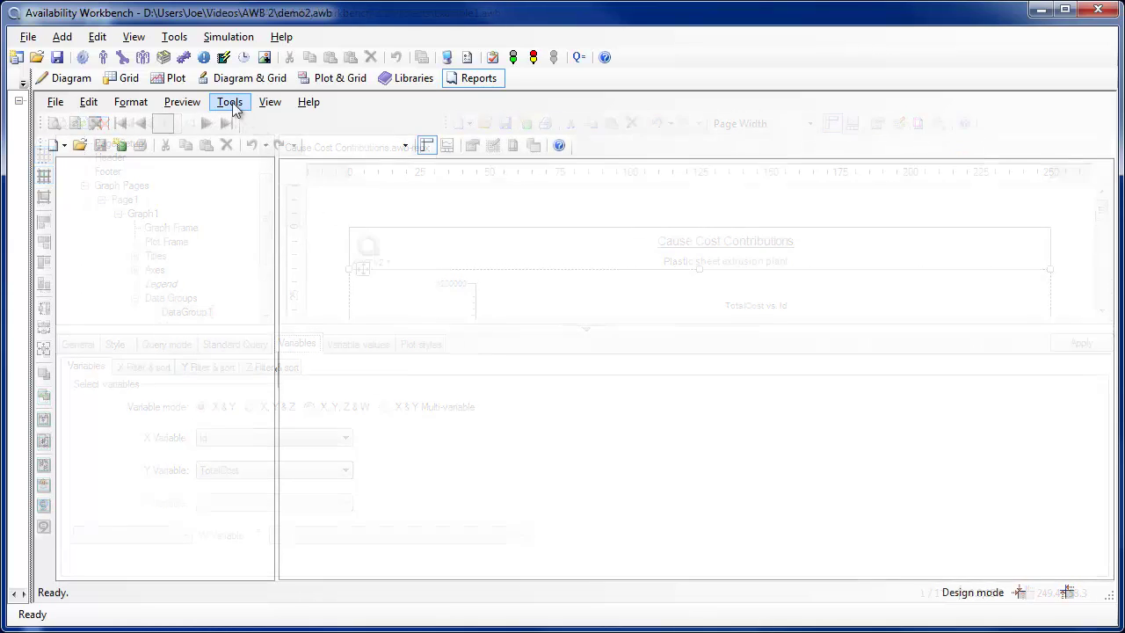
From Tools > User Queries, open the Block failure models query in the SQL Wizard
left_click(229, 101)
left_click(218, 166)
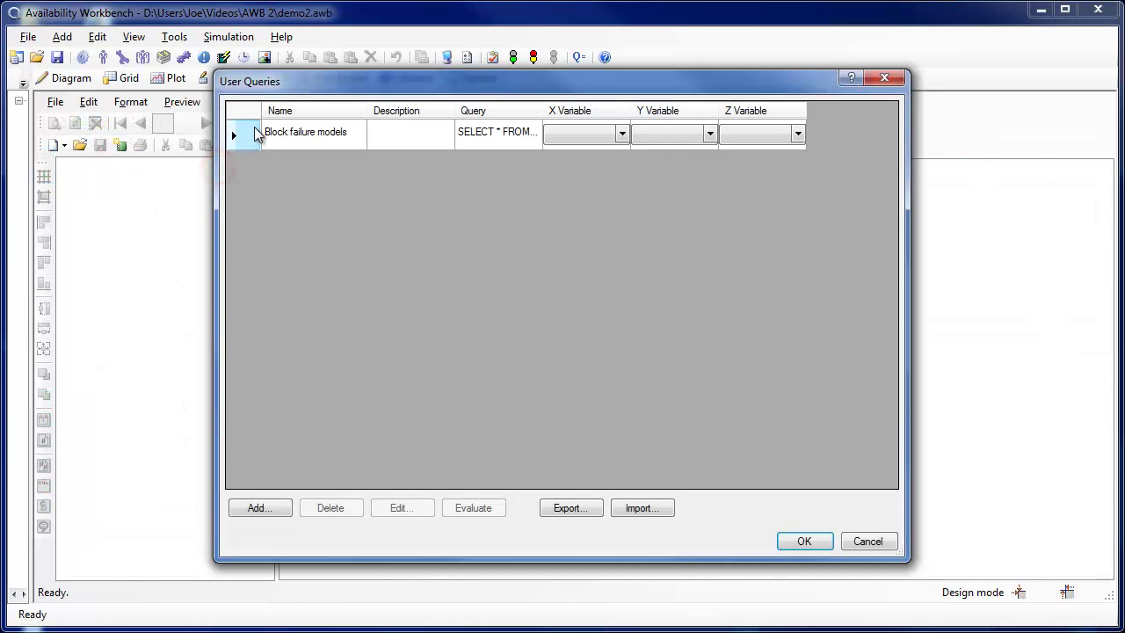
left_click(255, 132)
left_click(395, 508)
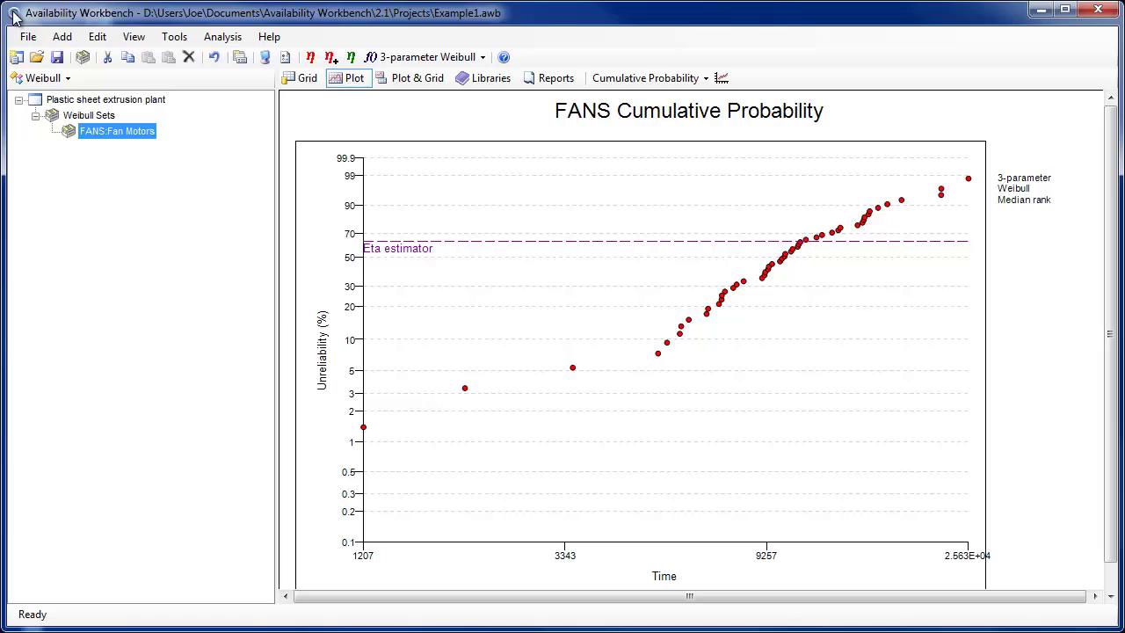
Run Select Distribution Automatically on the FANS:Fan Motors Weibull set
left_click(206, 38)
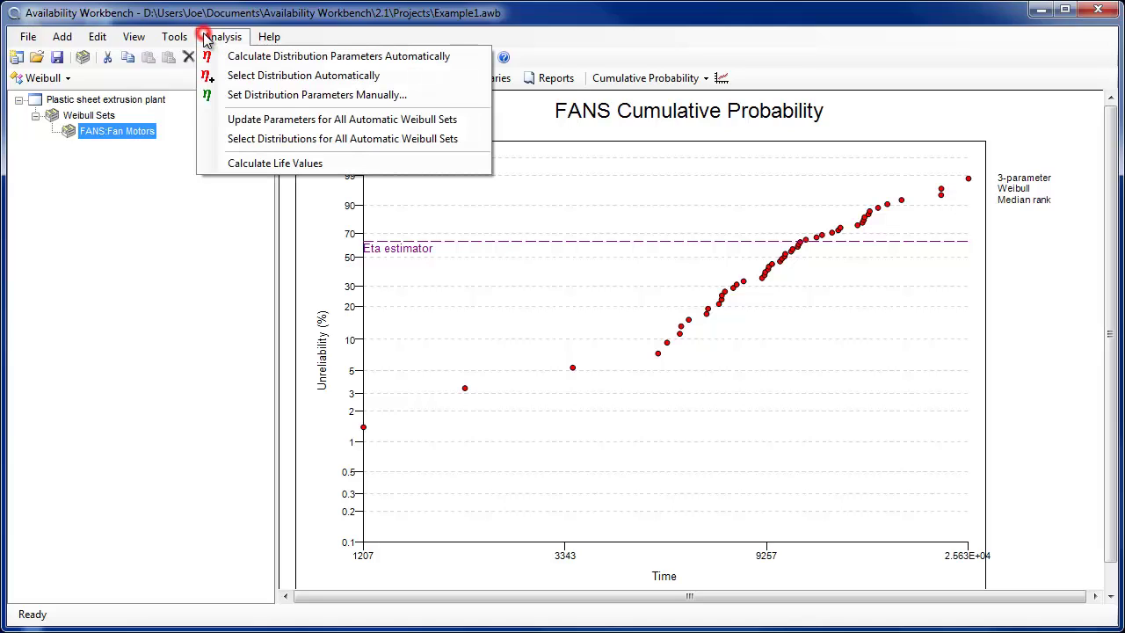
left_click(203, 77)
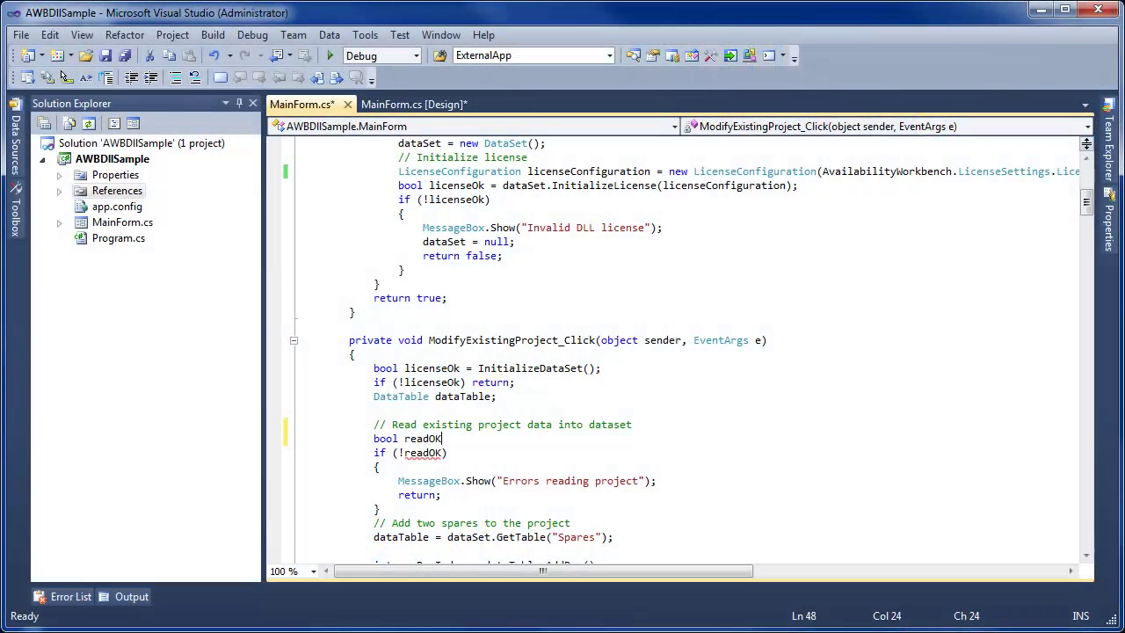
Complete the readOK line with dataSet.EnterpriseCheckout(this, "AWBDLLExample.awb");
type("dataSet.enterprisec")
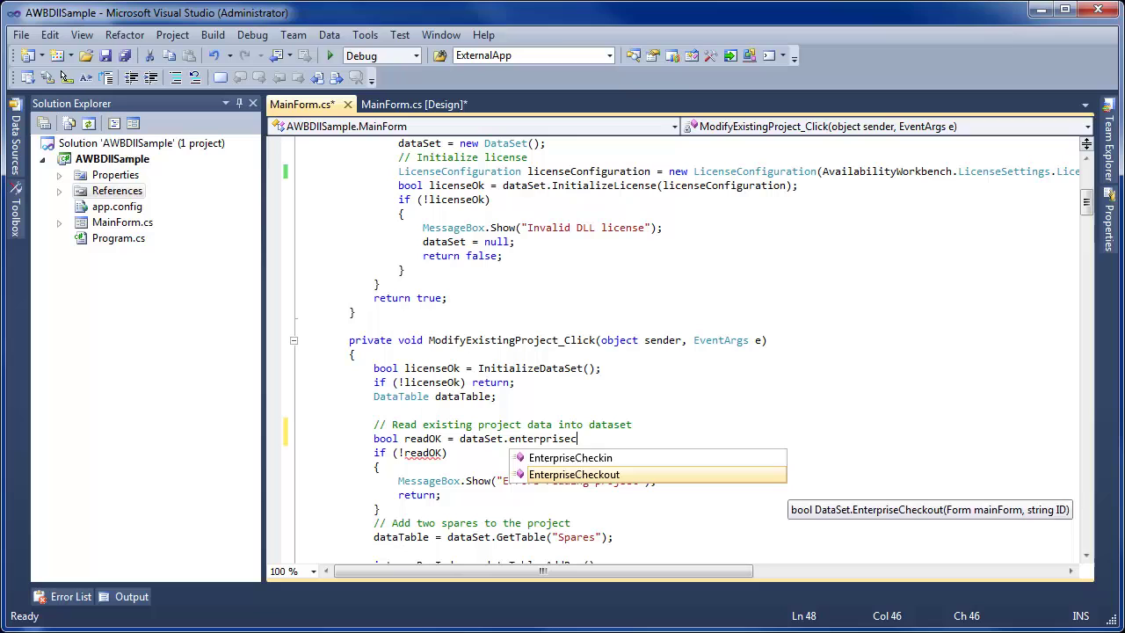
type("heckout(this, \"AWBDLLExample.awb\");")
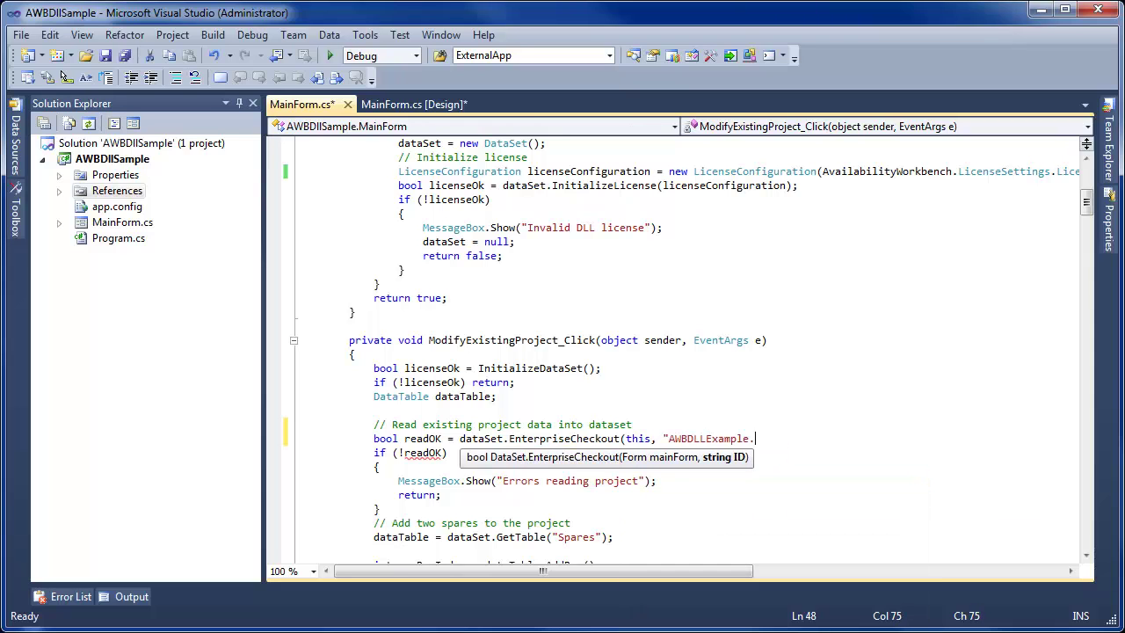